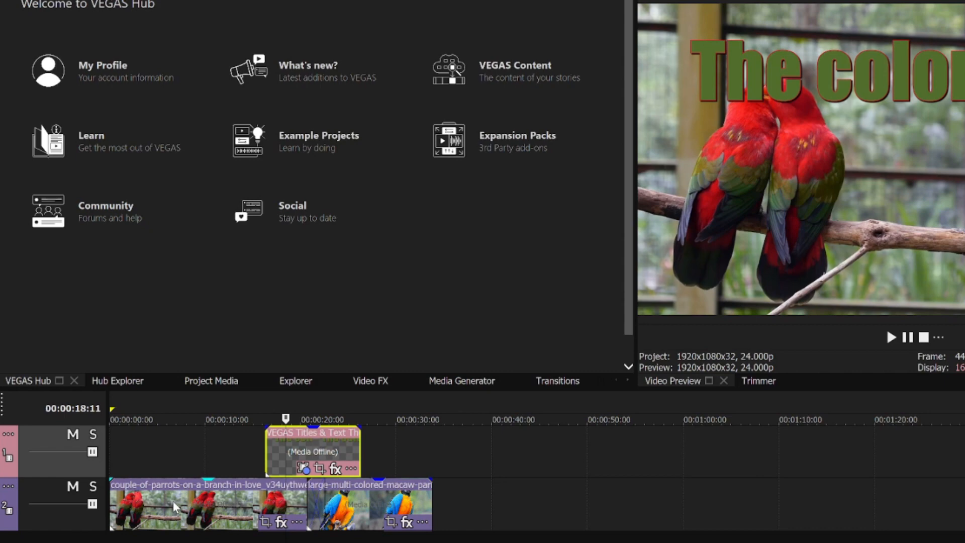
# Apply the Z-Depth plug-in as a custom compositing mode on the title track.
pyautogui.click(14, 433)
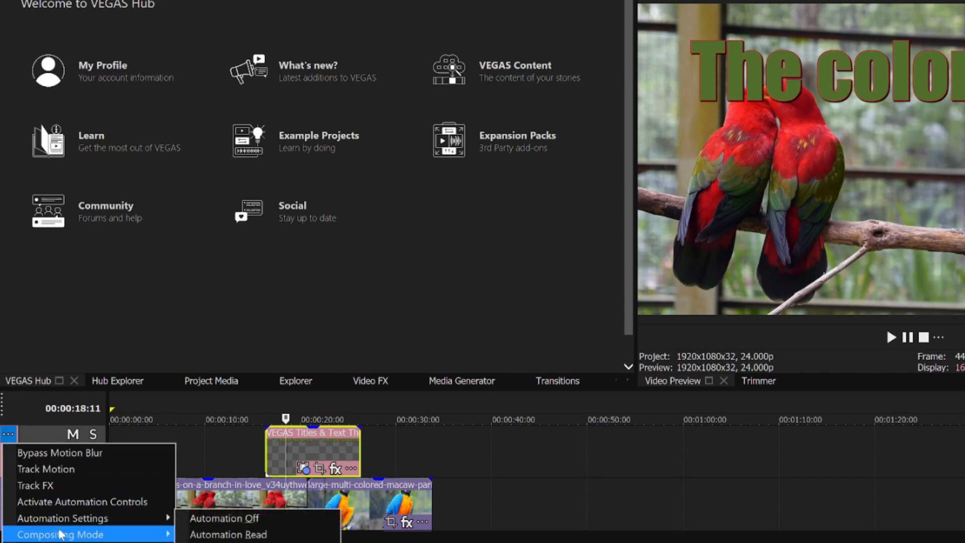
pyautogui.moveTo(59, 534)
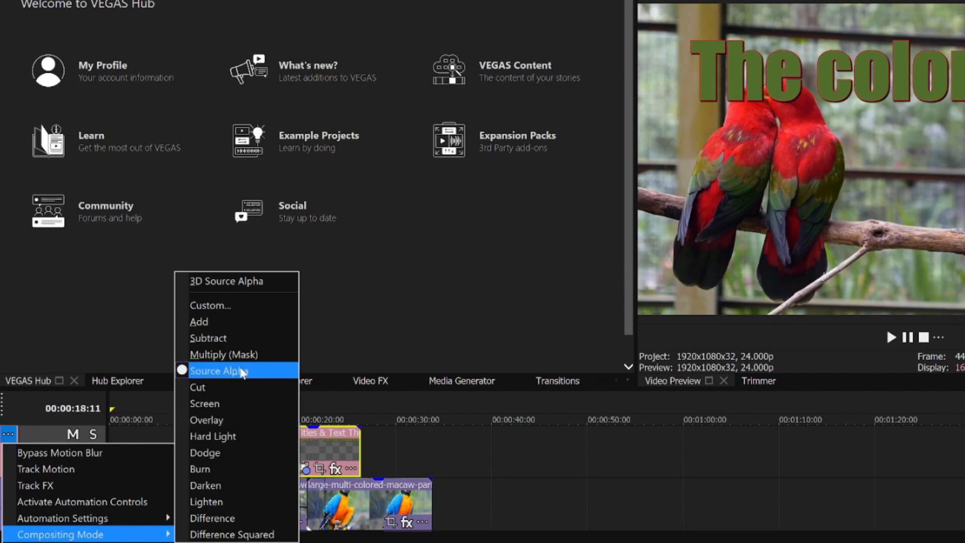
pyautogui.click(224, 305)
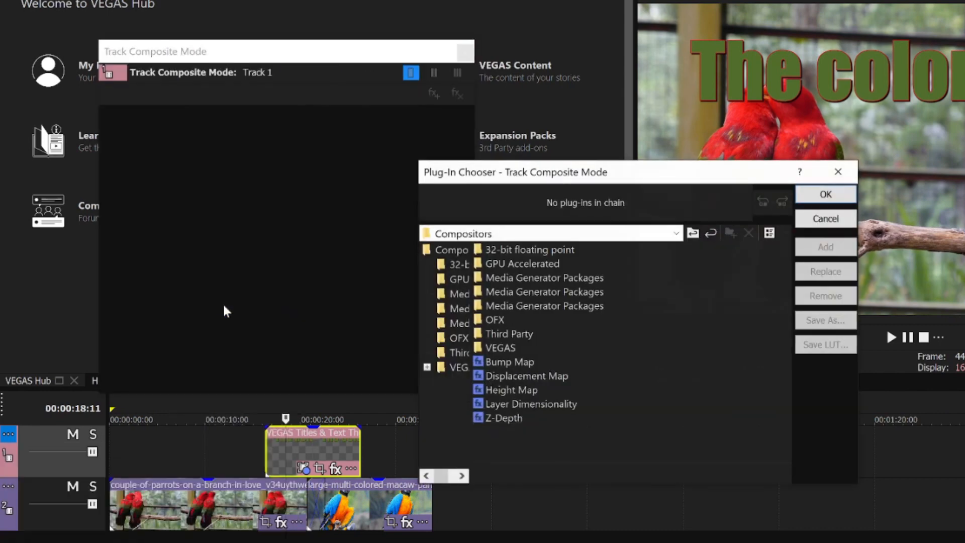
pyautogui.doubleClick(483, 419)
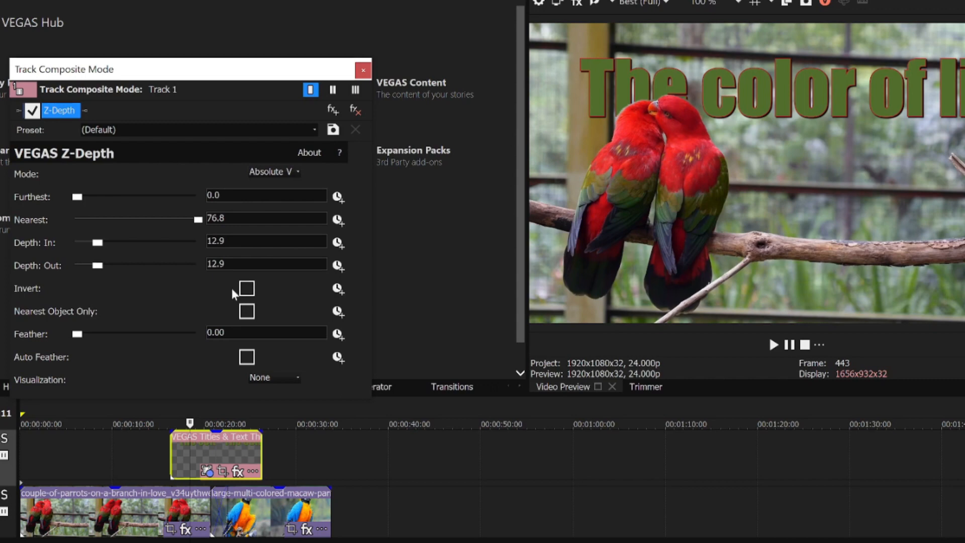
# Switch Invert on and off again in the Z-Depth settings, and enable Auto Feather.
pyautogui.click(247, 290)
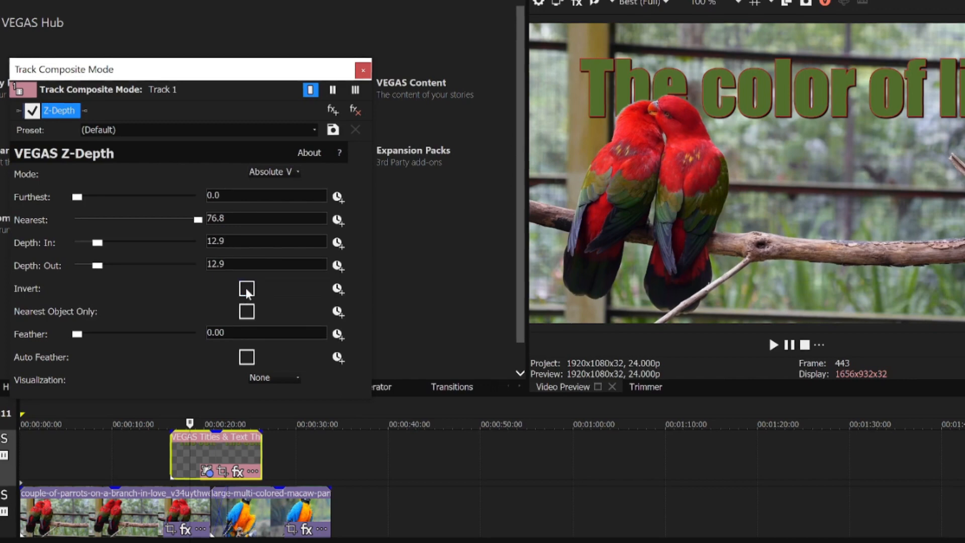
pyautogui.click(247, 290)
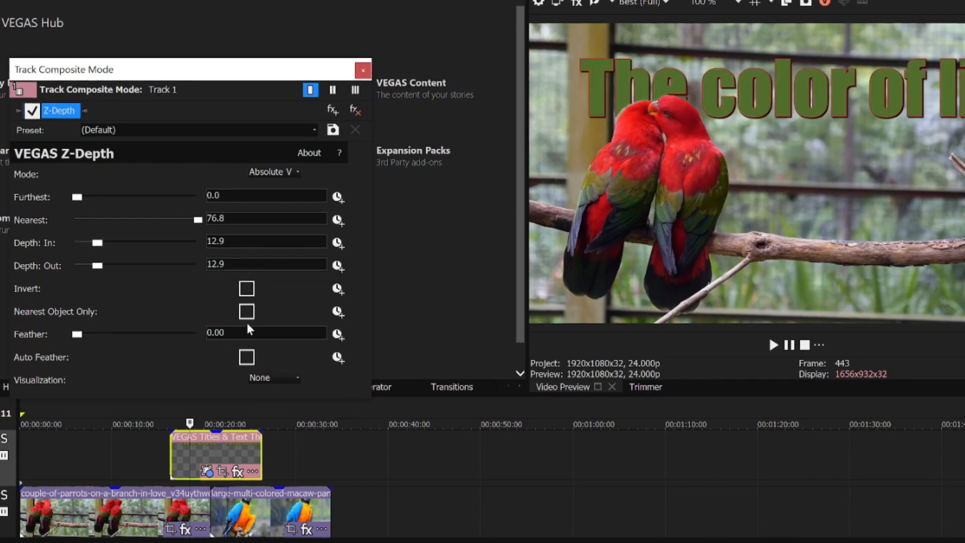
pyautogui.click(247, 359)
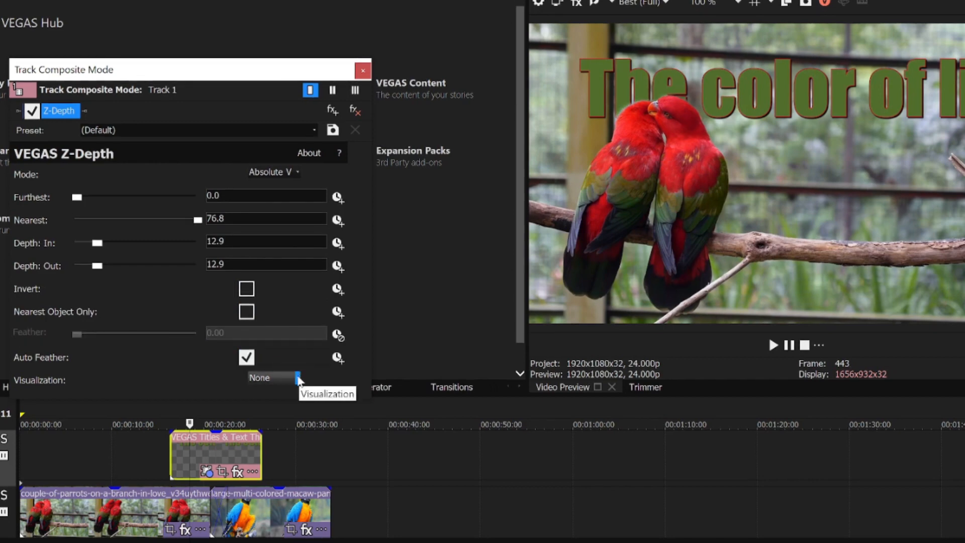
# Switch the Z-Depth visualization to Thresholded depth and sample points on the parrots and branch, bringing Depth In and Out to 20.6.
pyautogui.click(299, 379)
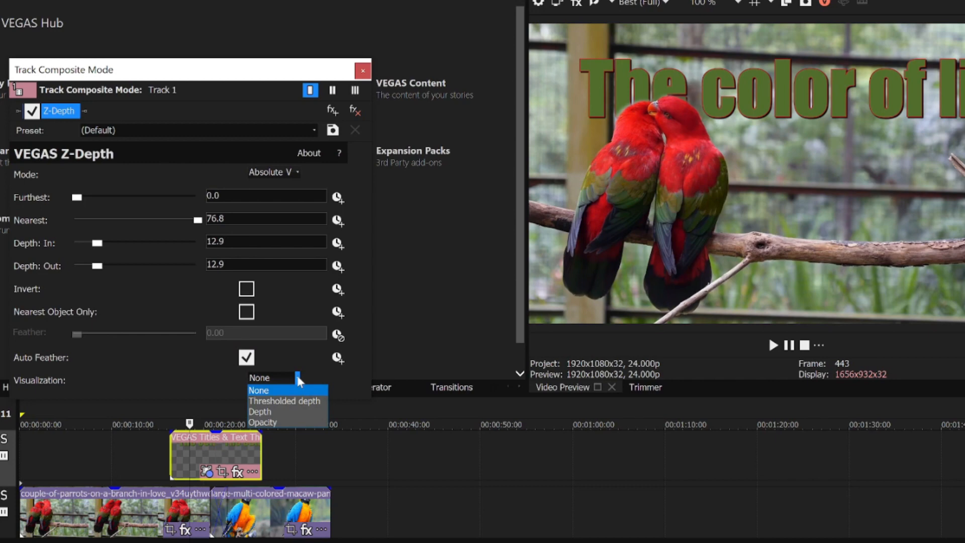
pyautogui.click(283, 402)
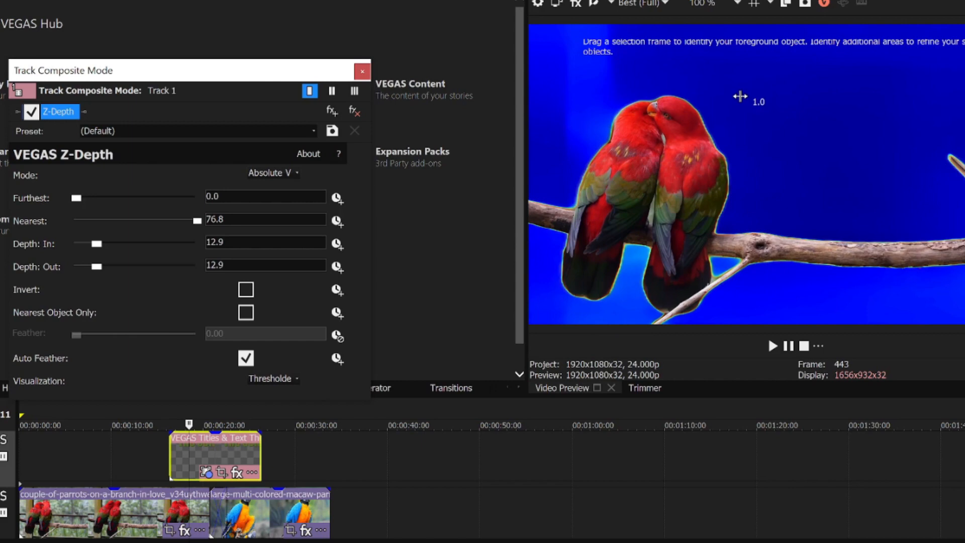
pyautogui.moveTo(677, 147); pyautogui.dragTo(694, 182)
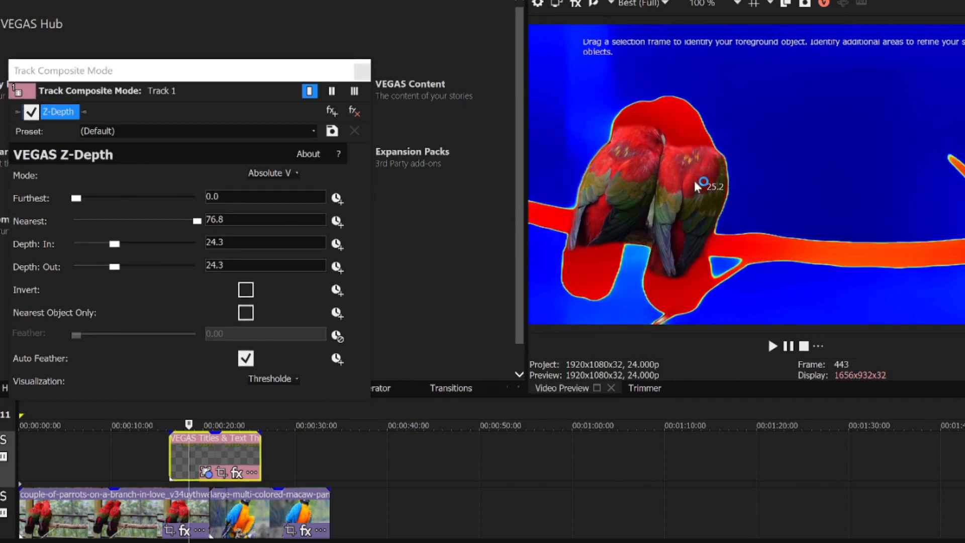
pyautogui.click(658, 214)
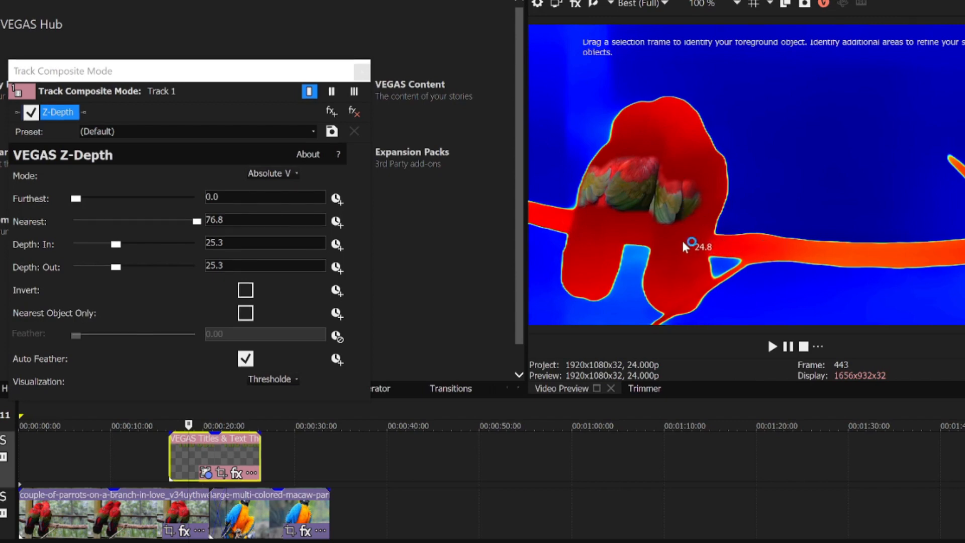
pyautogui.click(735, 250)
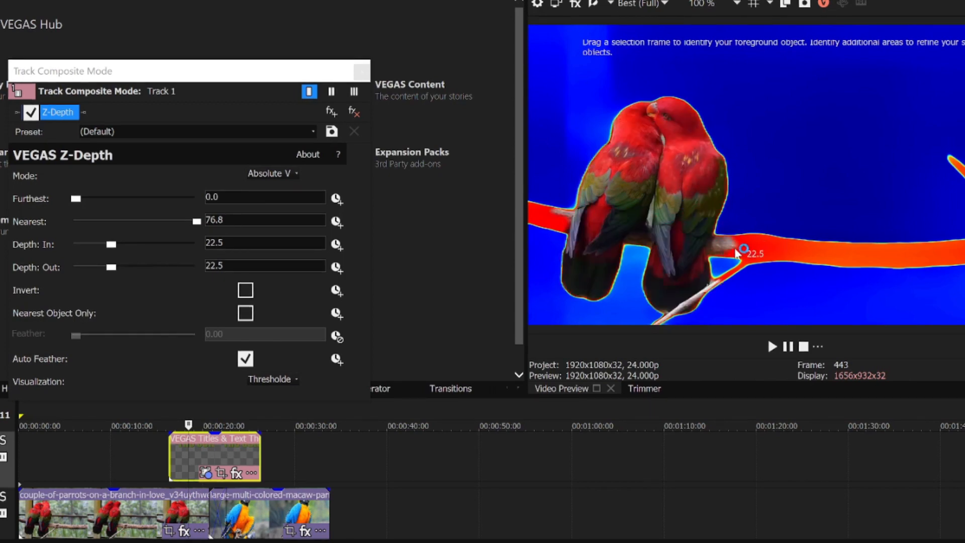
pyautogui.click(849, 262)
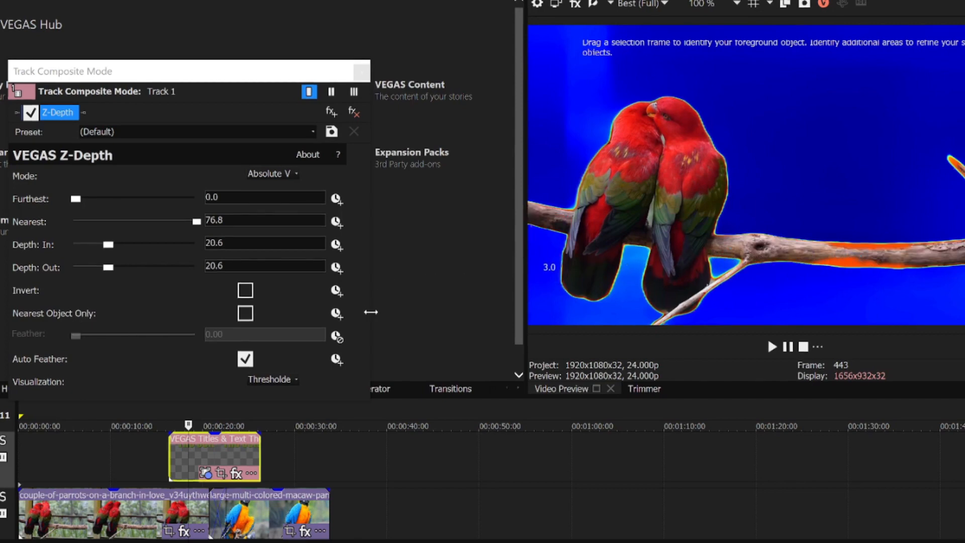
# Examine the Depth and Opacity visualizations of the Z-Depth effect, and set Visualization back to None.
pyautogui.click(290, 379)
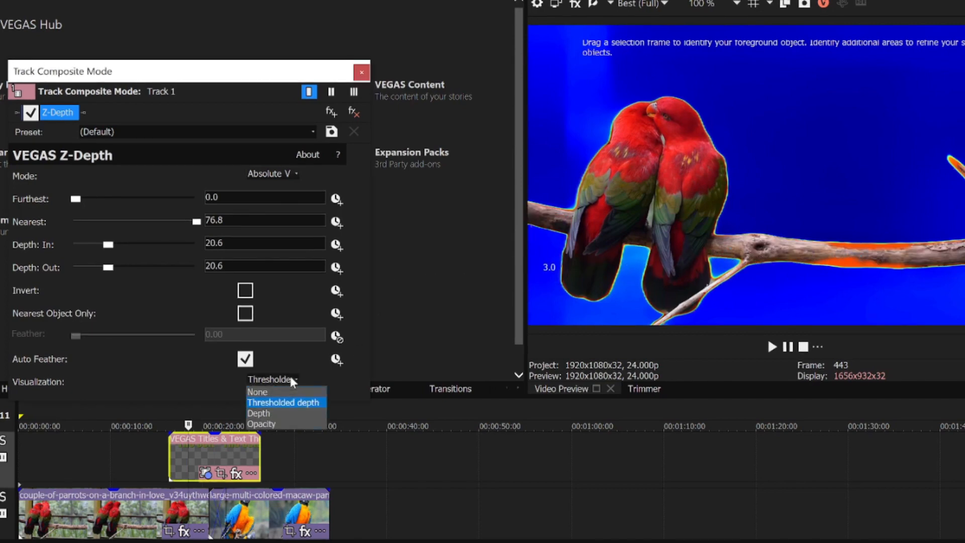
pyautogui.click(275, 413)
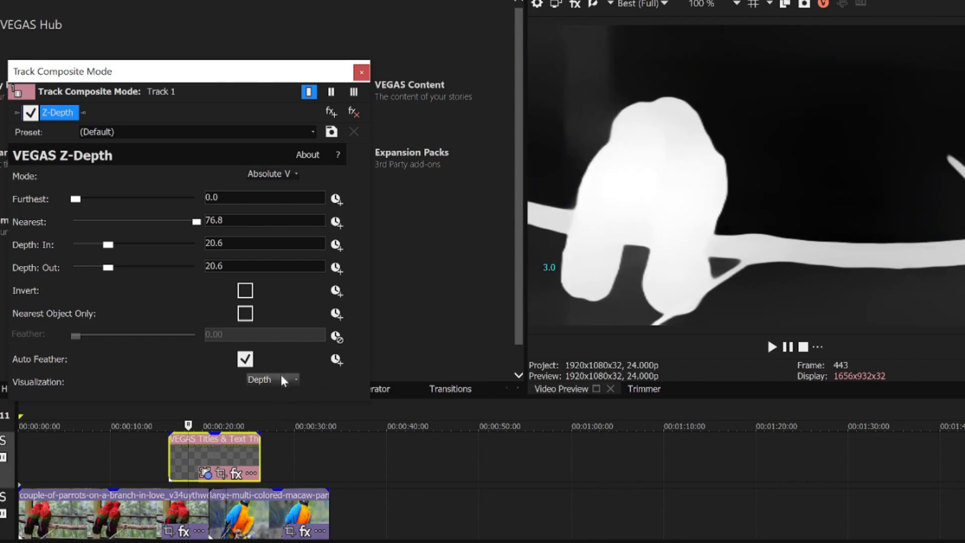
pyautogui.click(280, 379)
pyautogui.click(261, 423)
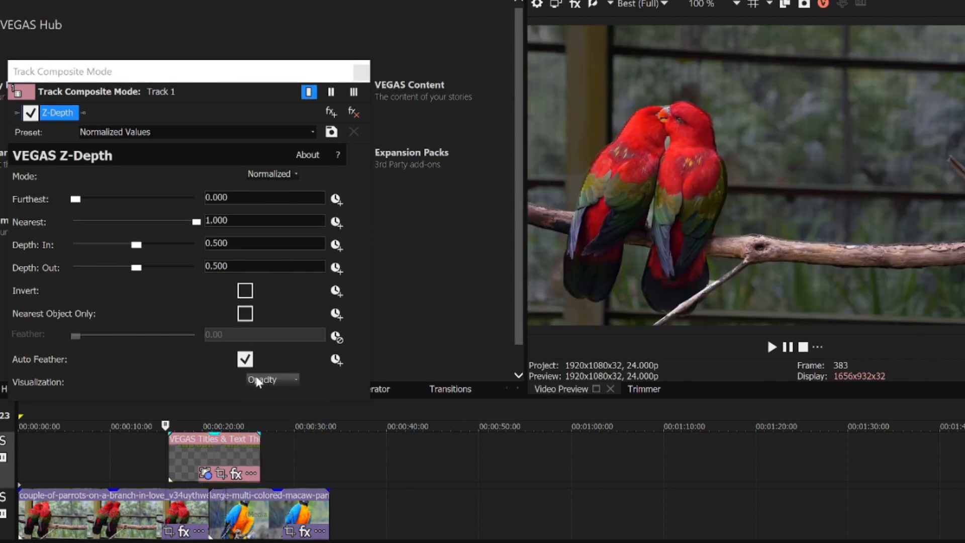
pyautogui.click(257, 381)
pyautogui.click(263, 390)
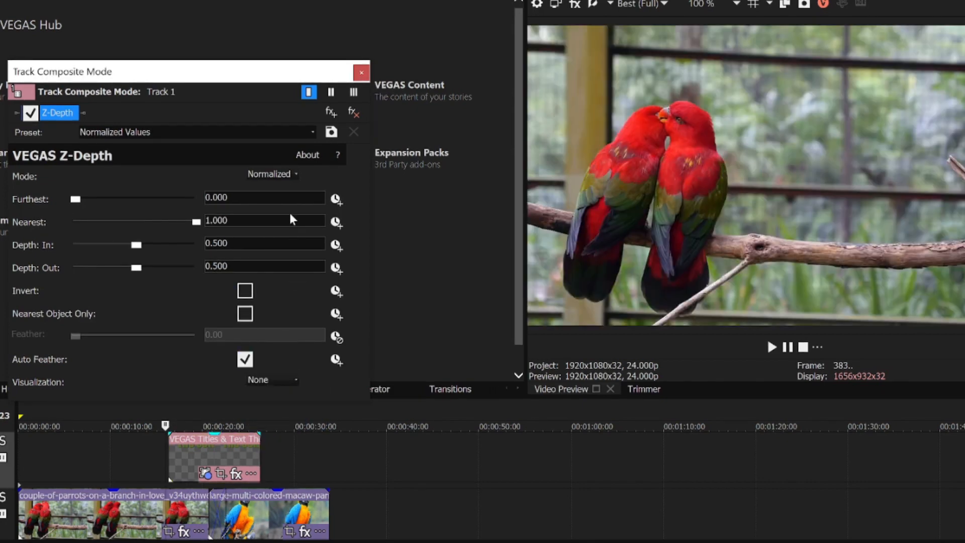
# Apply the Normalized Values preset to the Z-Depth effect.
pyautogui.click(297, 134)
pyautogui.click(312, 132)
pyautogui.click(121, 166)
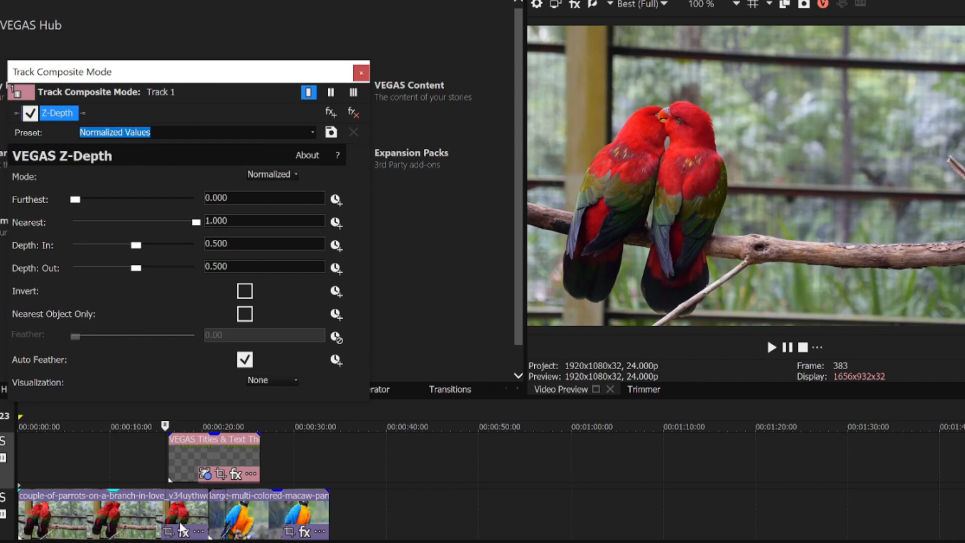
# Play the timeline to check the title behind the parrots and the macaw, and close the track compositing settings.
pyautogui.click(772, 347)
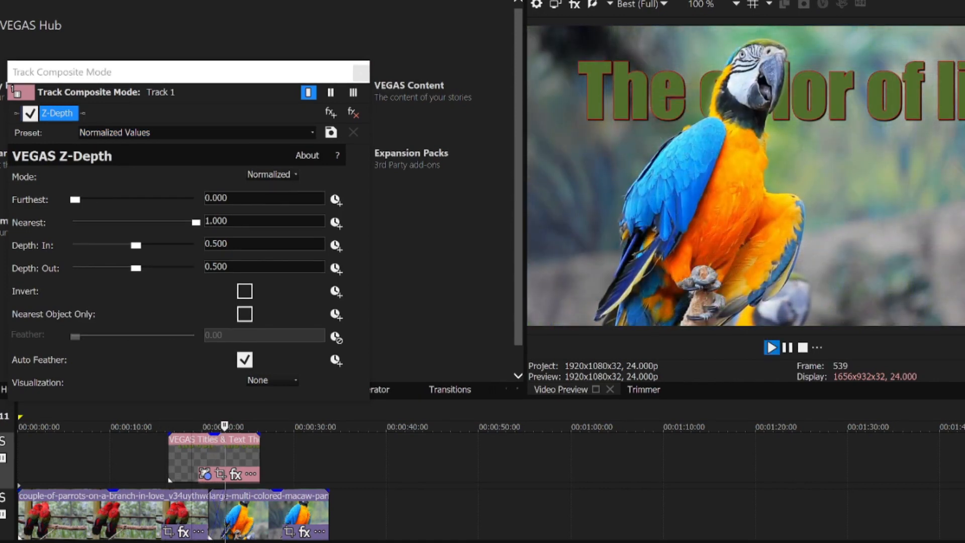
pyautogui.press('space')
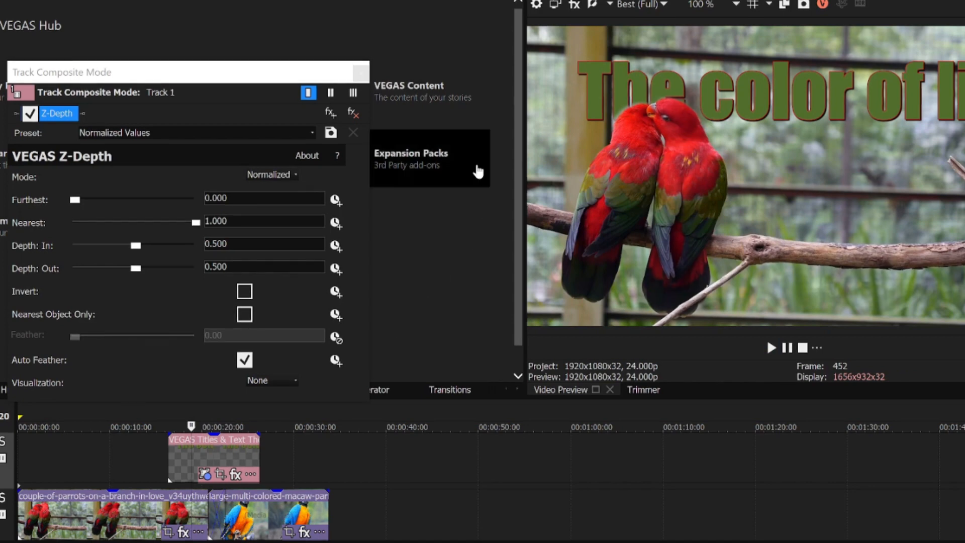
pyautogui.click(360, 73)
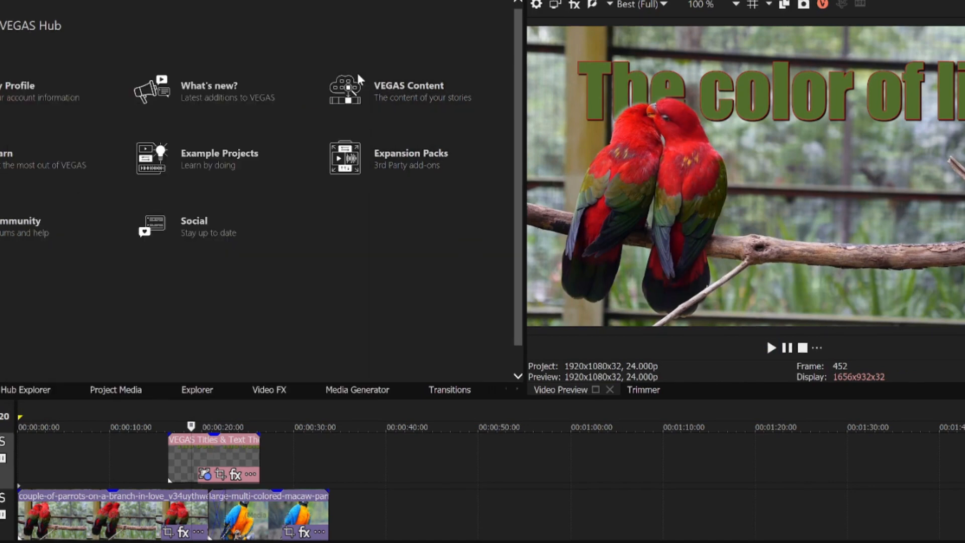
# Place the amazing-nungnung waterfall clip on the title track, check it as a background behind the parrots, and delete it again.
pyautogui.click(44, 391)
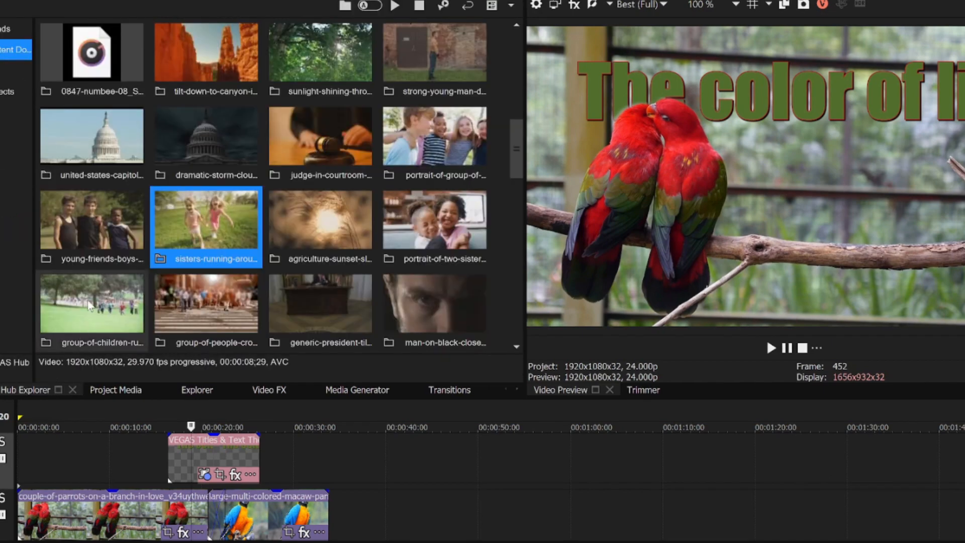
pyautogui.scroll(1, 119, 253)
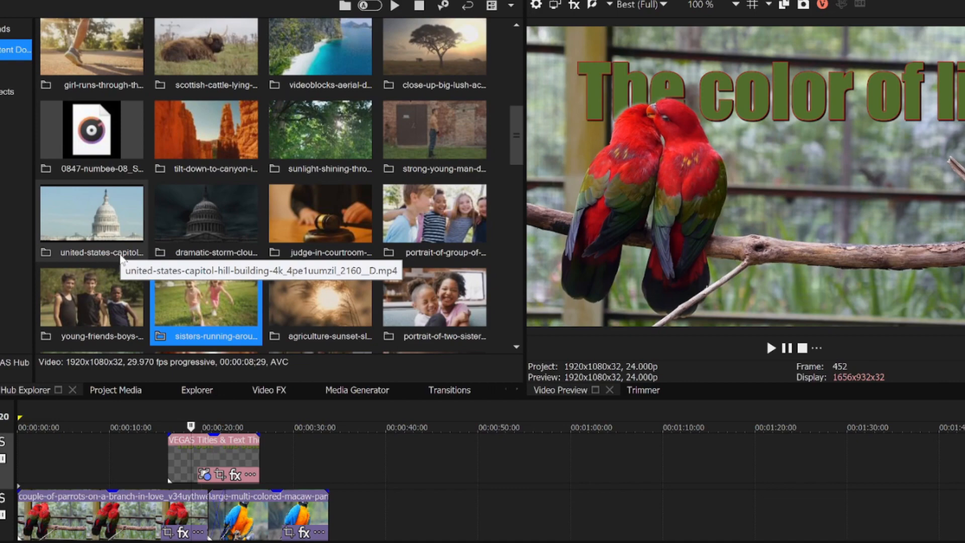
pyautogui.scroll(5, 120, 255)
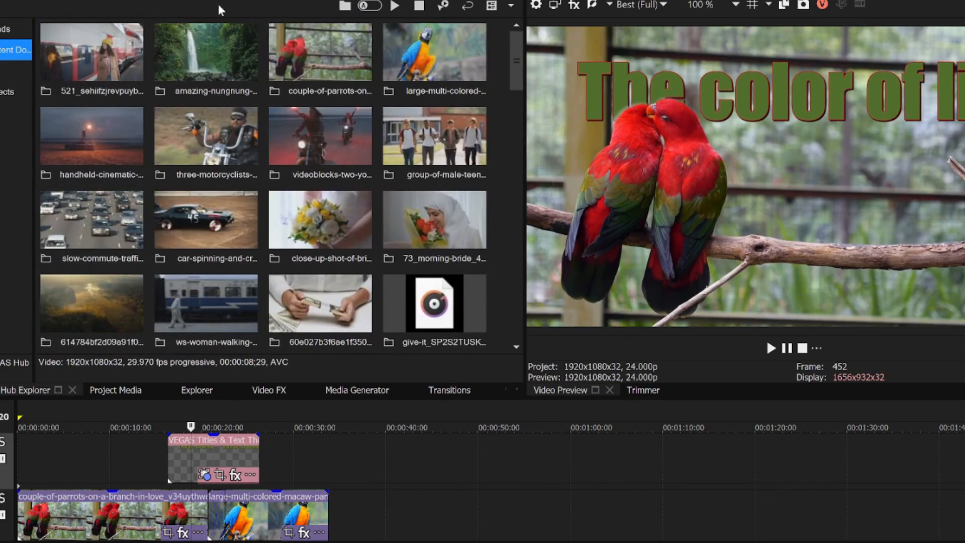
pyautogui.moveTo(215, 50); pyautogui.dragTo(64, 480)
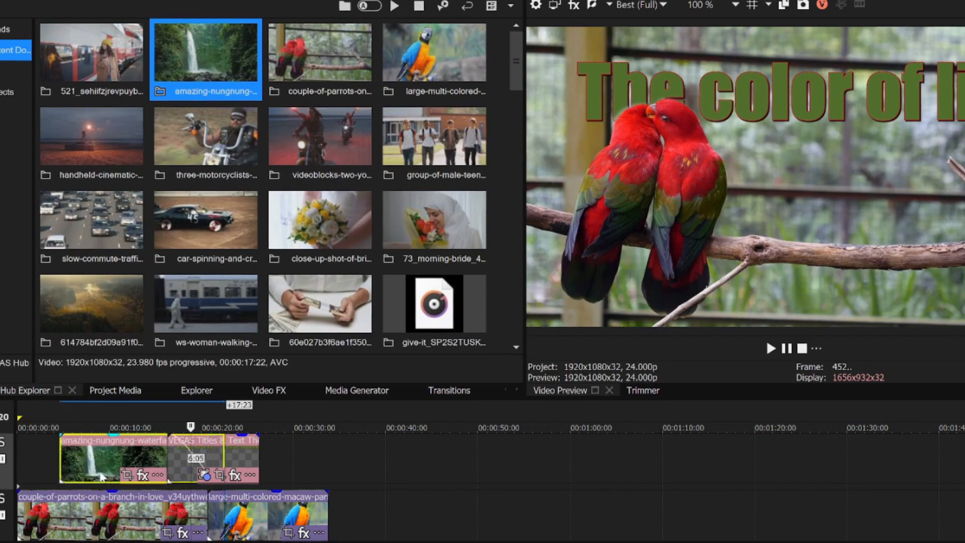
pyautogui.click(124, 462)
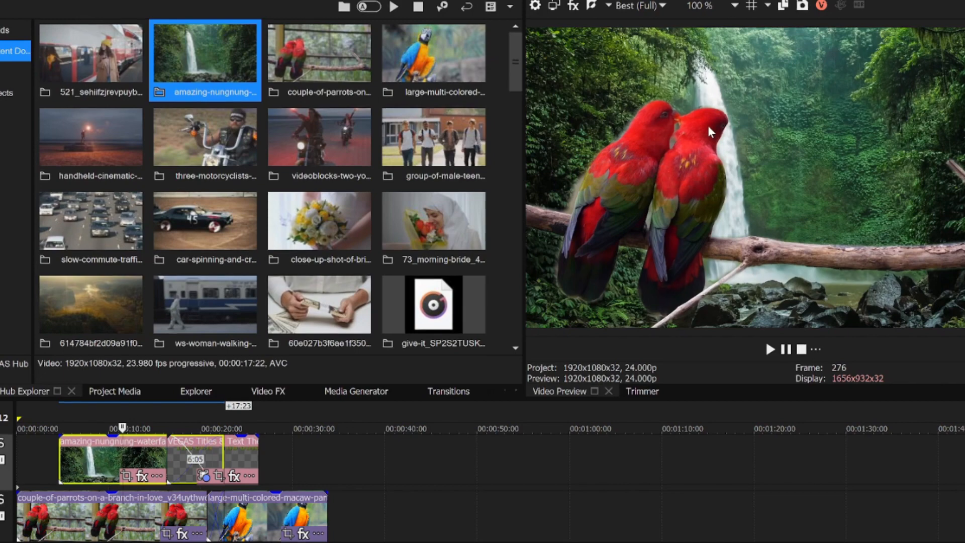
pyautogui.press('Delete')
# Apply the Brightness and Contrast effect with the Darker, More Contrast preset to the couple-of-parrots clip under the title.
pyautogui.click(188, 456)
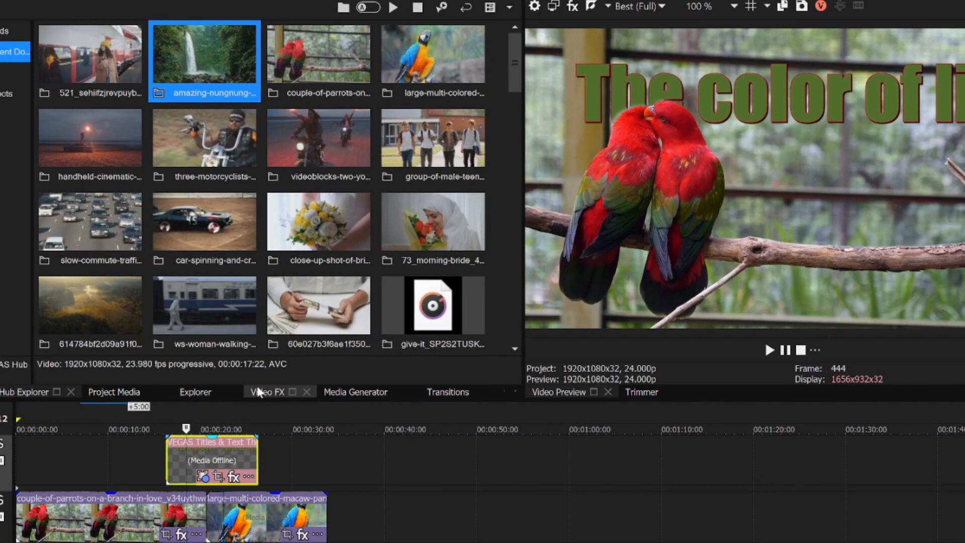
pyautogui.click(262, 397)
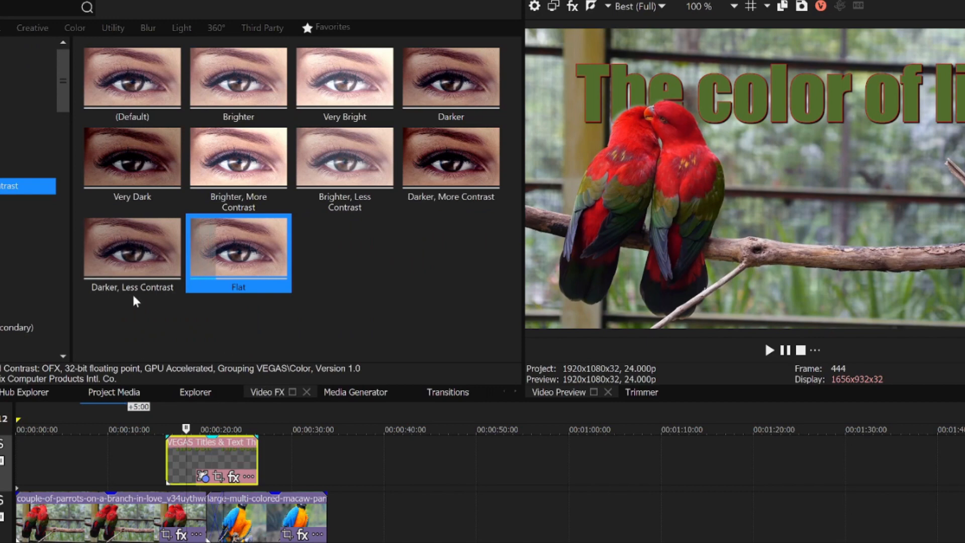
pyautogui.moveTo(450, 173); pyautogui.dragTo(84, 527)
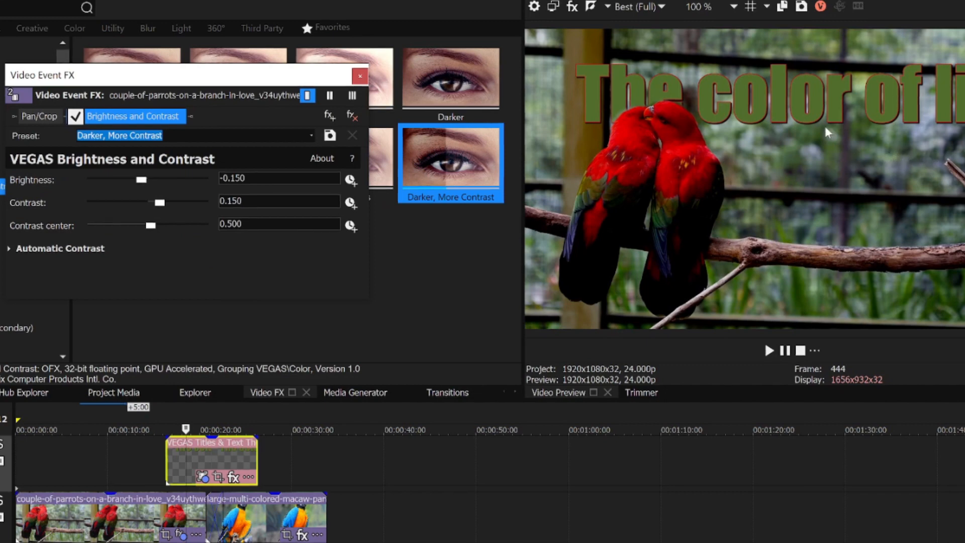
# Compare the parrots clip with the Brightness and Contrast effect off and on, and check the macaw clip and an earlier frame.
pyautogui.click(74, 119)
pyautogui.click(75, 119)
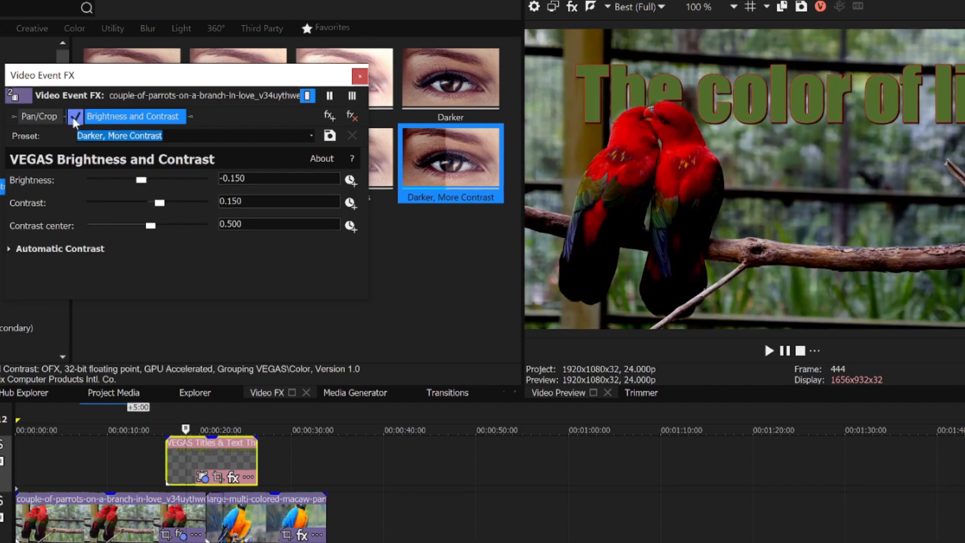
pyautogui.click(75, 119)
pyautogui.click(75, 118)
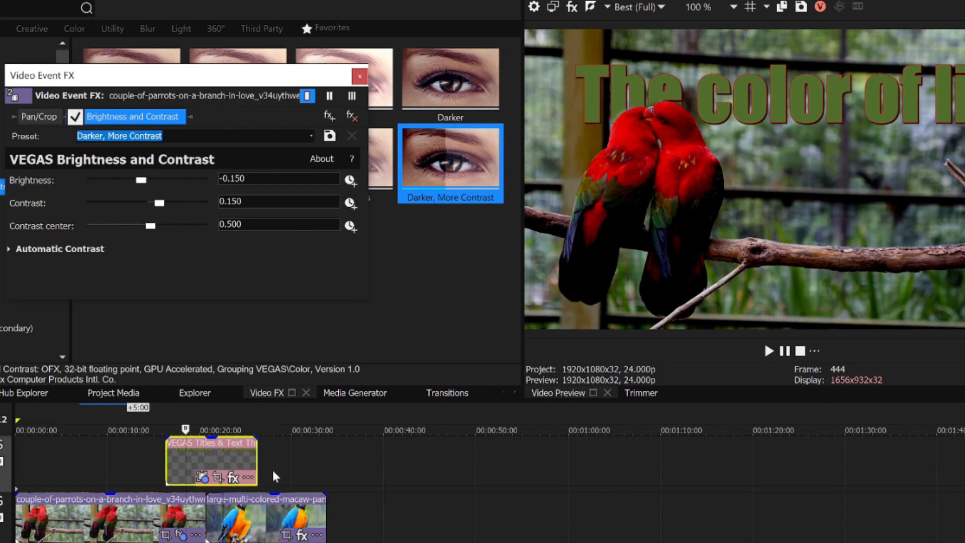
pyautogui.click(286, 467)
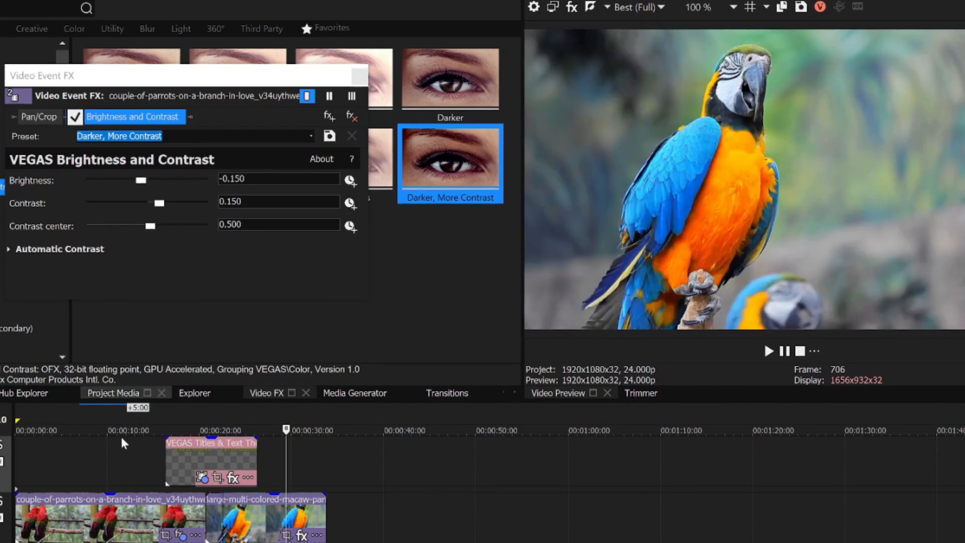
pyautogui.click(119, 457)
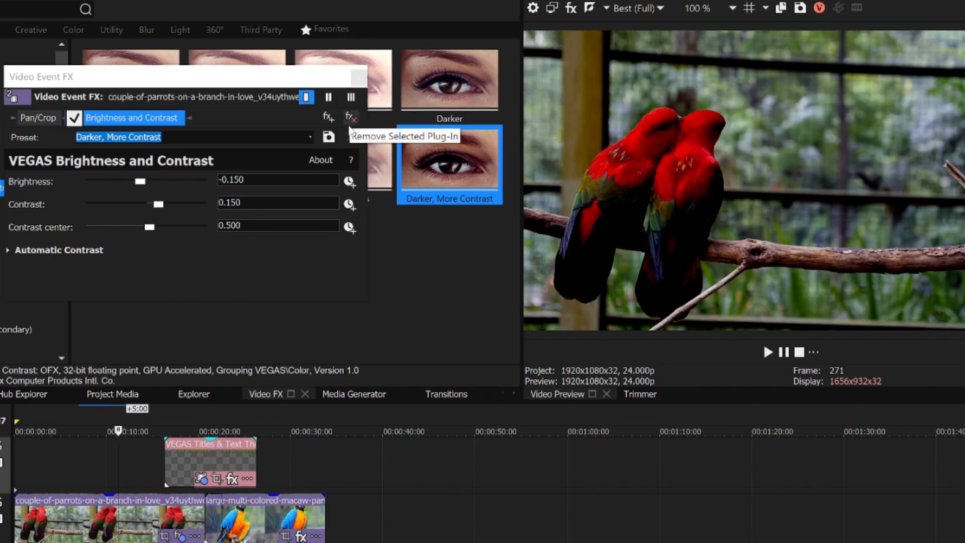
# Remove the Brightness and Contrast effect from the couple-of-parrots clip and close its effect settings.
pyautogui.click(350, 119)
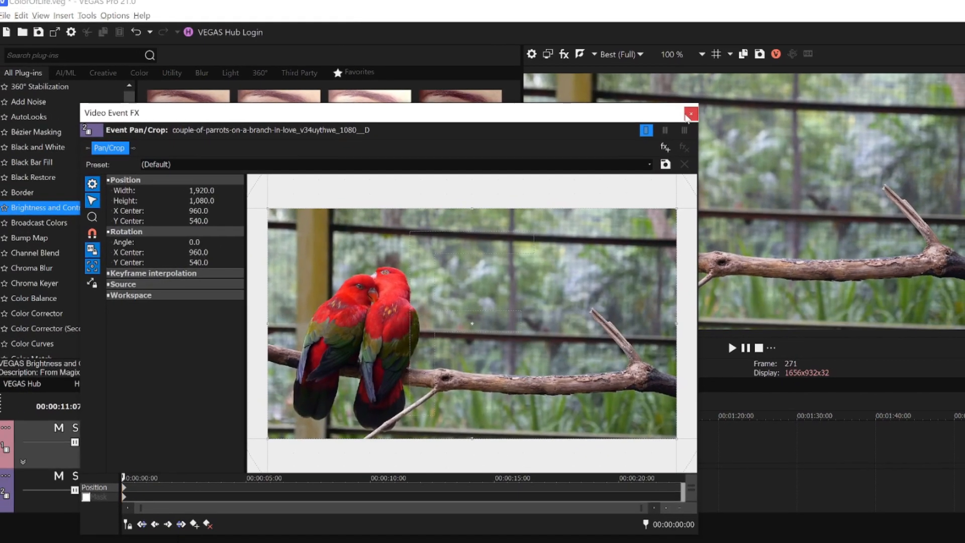
pyautogui.click(709, 91)
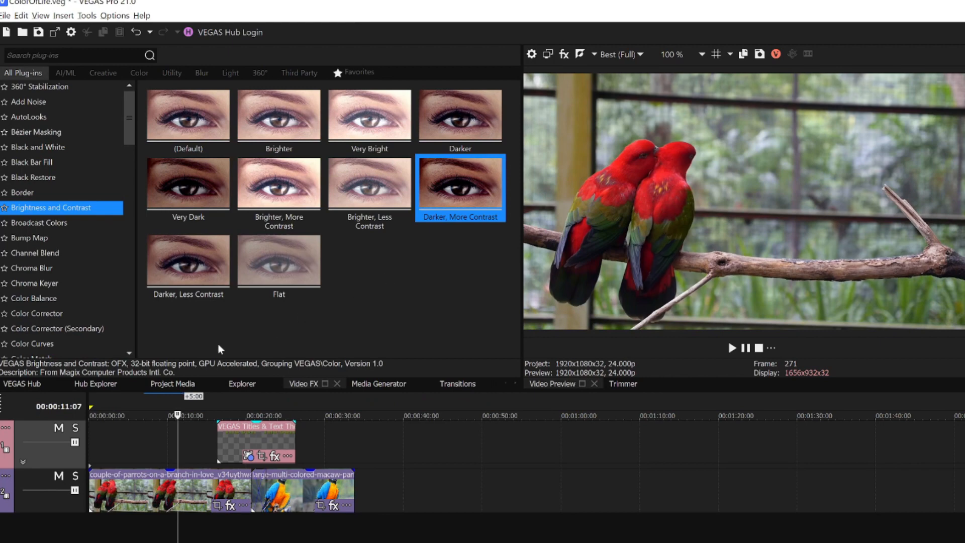
# Add a new video track above the title track and insert an adjustment event on it starting at 00:00:03:12.
pyautogui.click(68, 15)
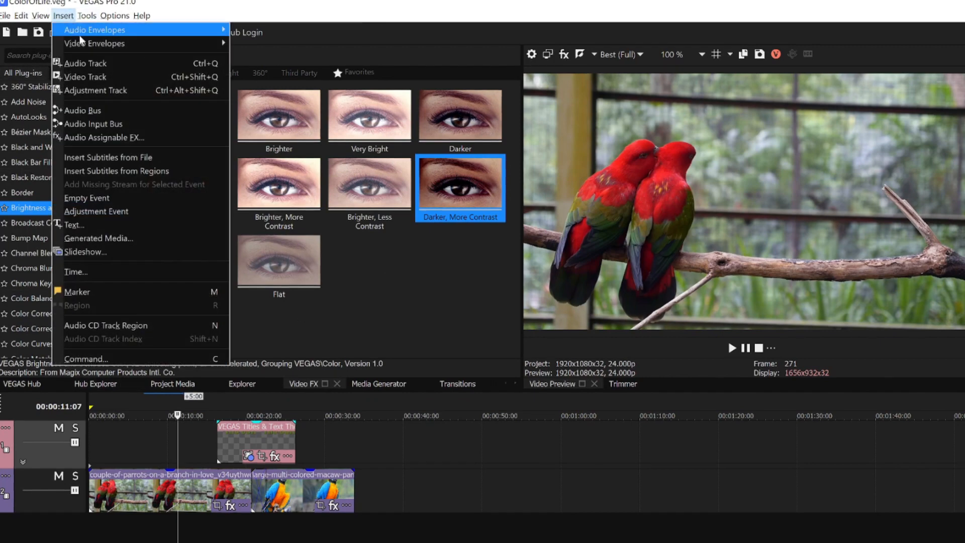
pyautogui.click(95, 74)
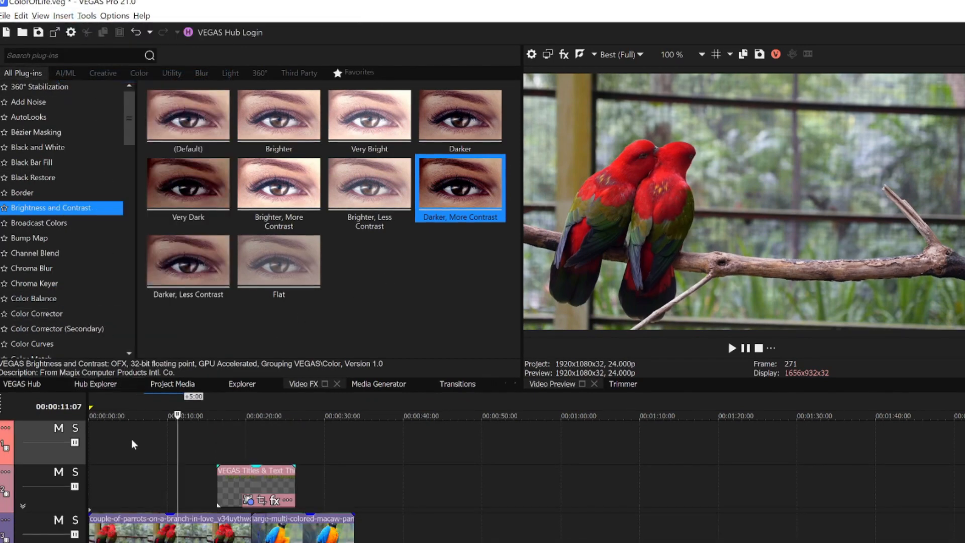
pyautogui.click(116, 439)
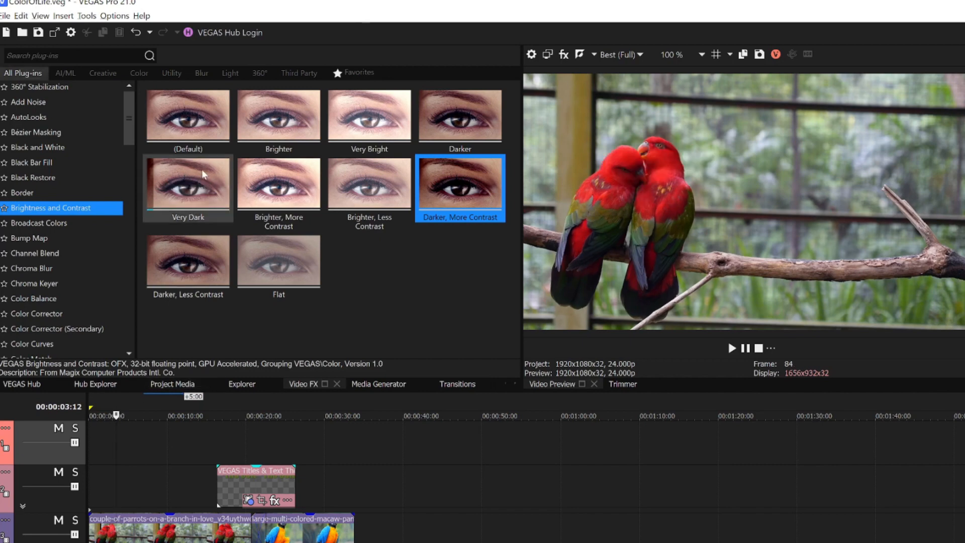
pyautogui.click(63, 16)
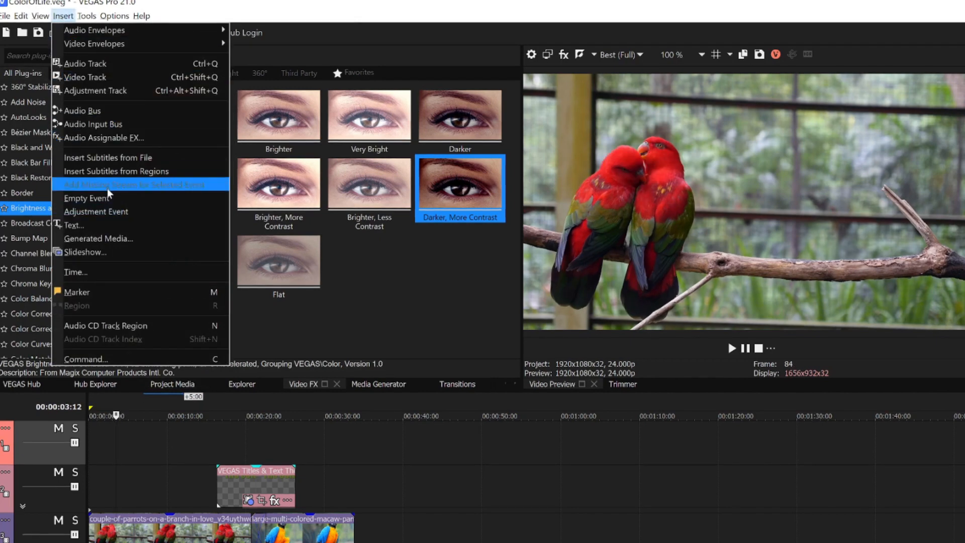
pyautogui.click(108, 211)
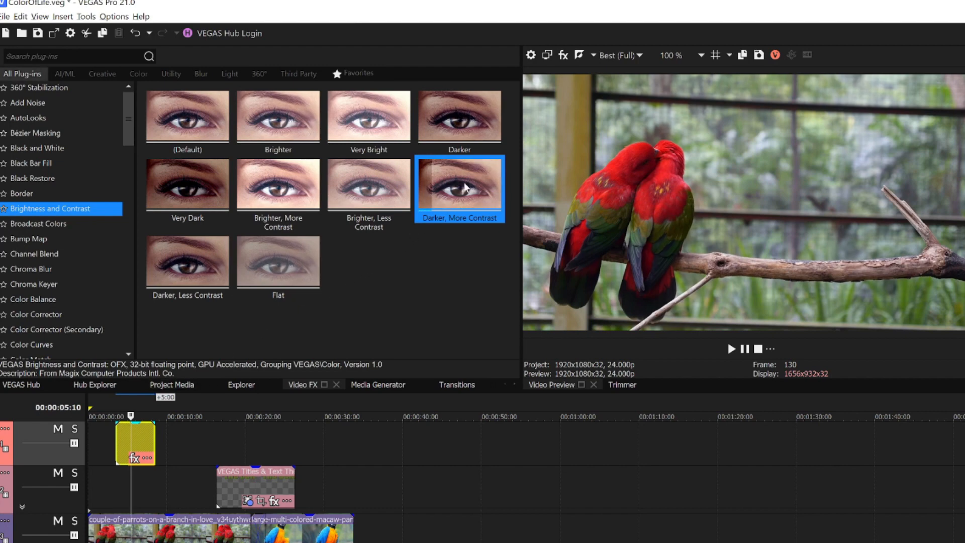
# Apply the Brightness and Contrast effect with the Darker, More Contrast preset to the adjustment event and check a frame outside it.
pyautogui.moveTo(140, 439); pyautogui.dragTo(137, 444)
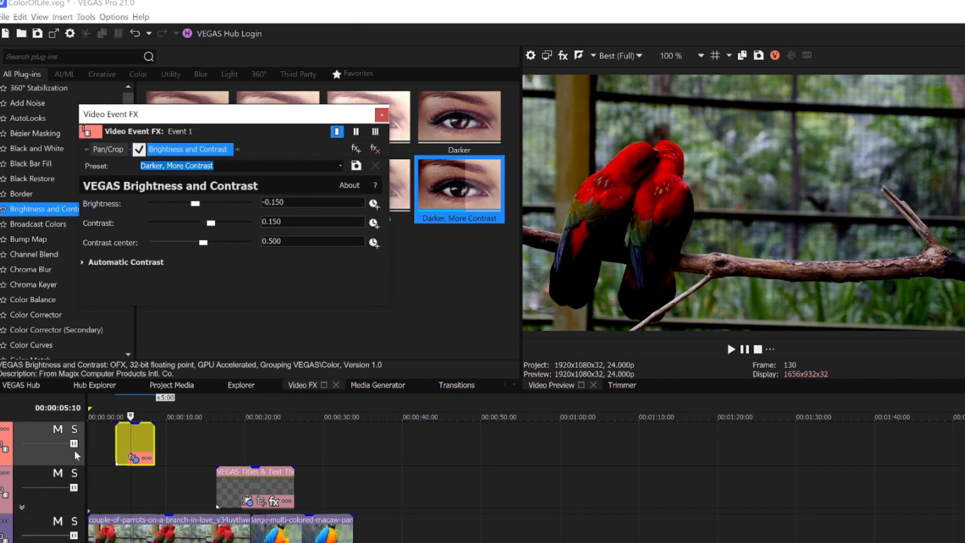
pyautogui.click(180, 437)
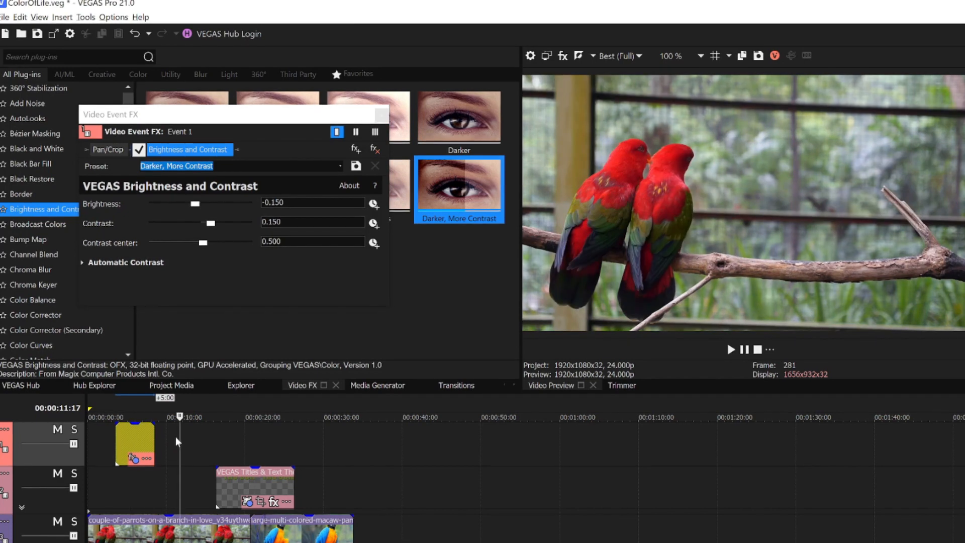
# Split the adjustment event at 00:00:06:04, move its second part further along the track, check the frame beneath it, and delete that part.
pyautogui.click(136, 436)
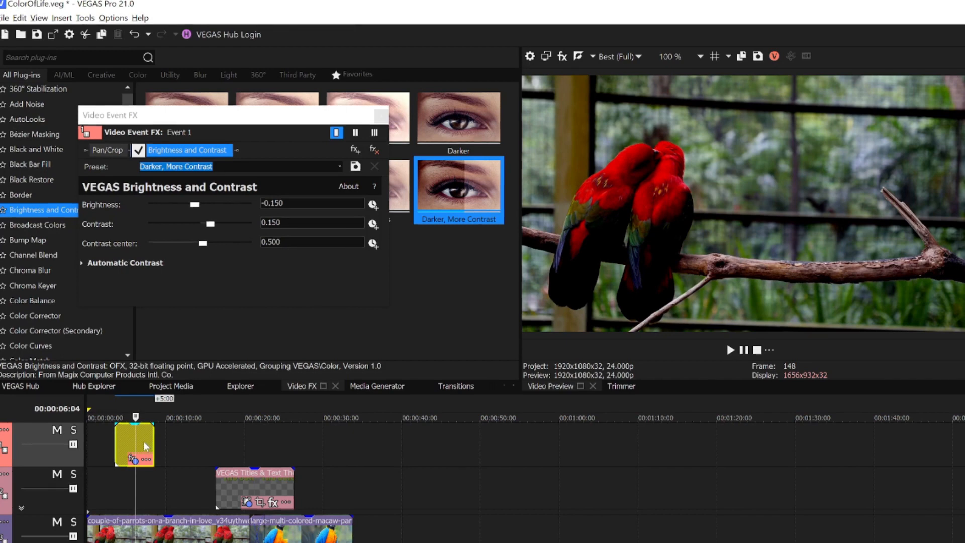
pyautogui.press('s')
pyautogui.moveTo(143, 440); pyautogui.dragTo(174, 426)
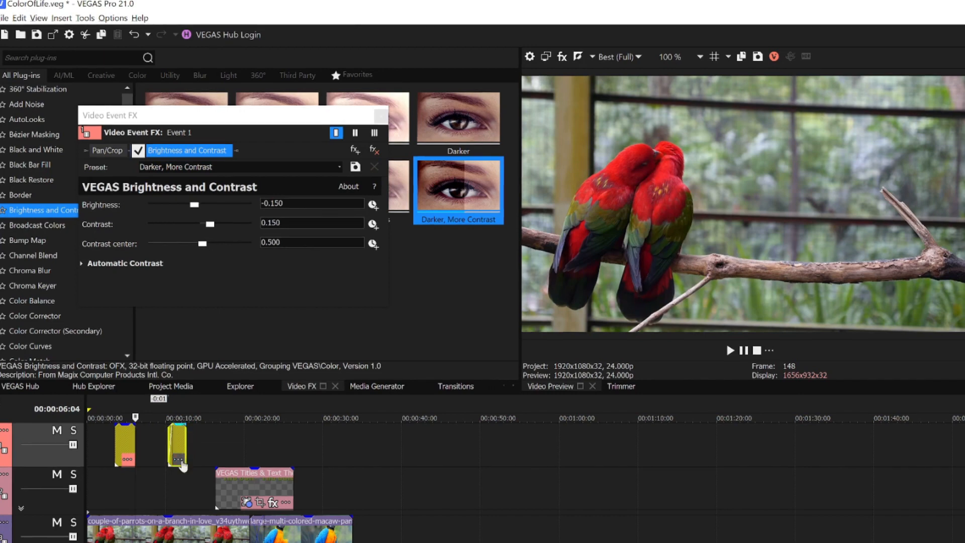
pyautogui.moveTo(185, 425); pyautogui.dragTo(179, 426)
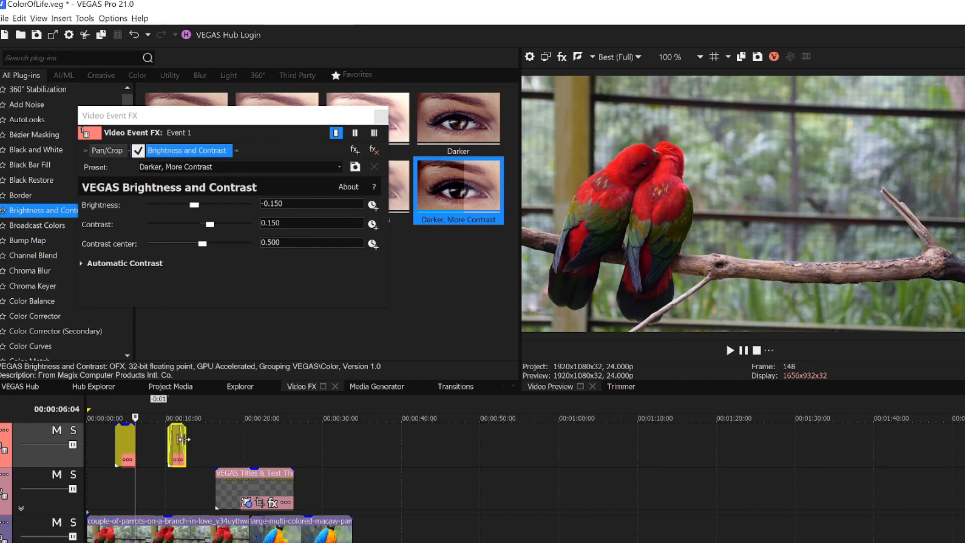
pyautogui.click(174, 442)
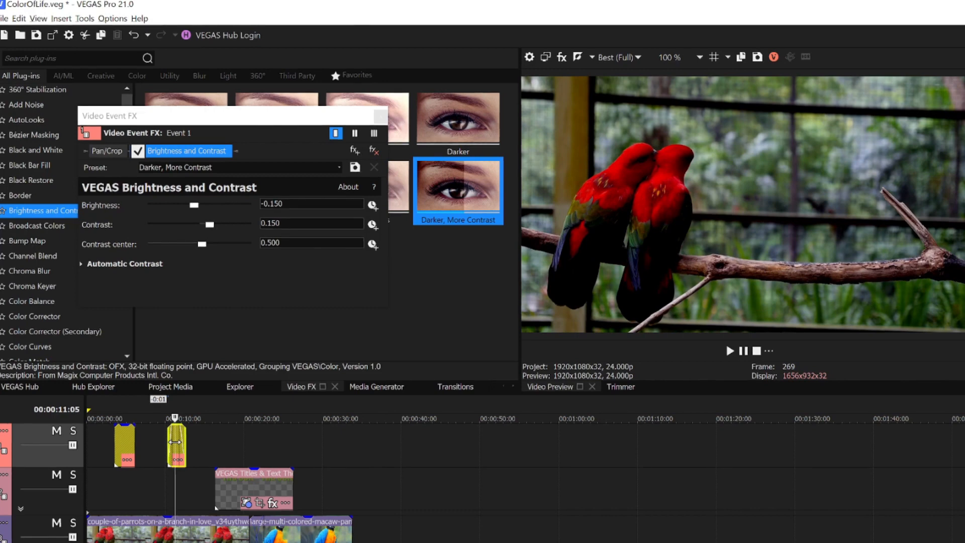
pyautogui.press('Delete')
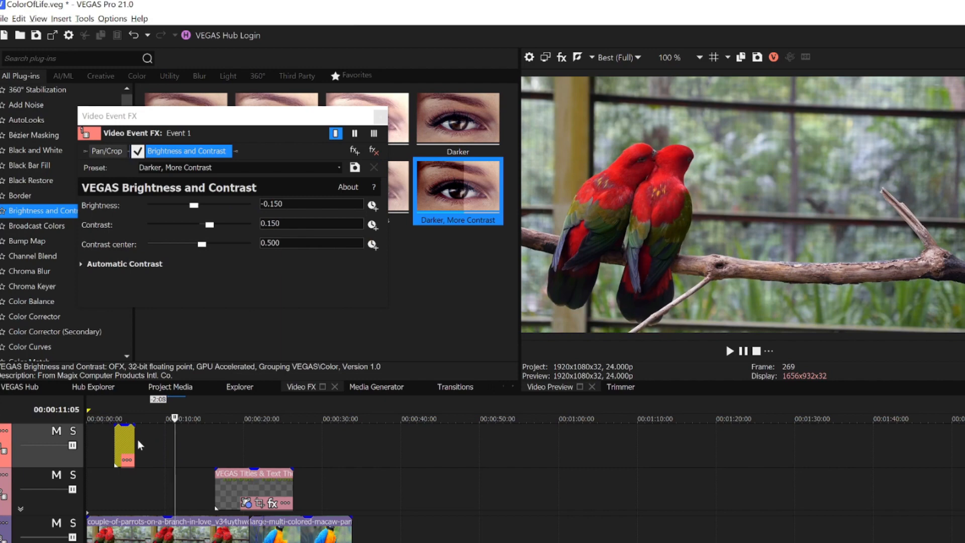
# Extend the adjustment event to the end of the macaw clip and check frames of the parrots, the macaw and the title under it.
pyautogui.moveTo(130, 440); pyautogui.dragTo(352, 446)
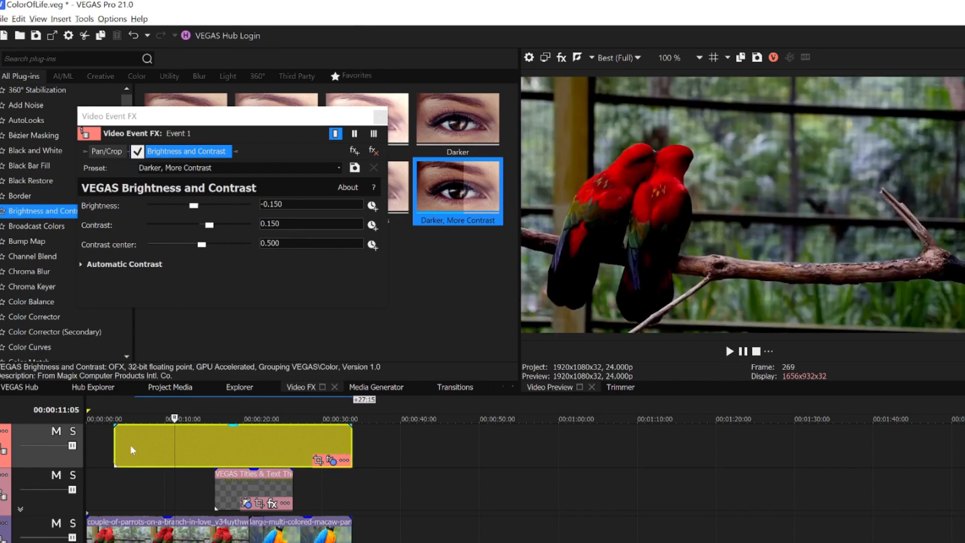
pyautogui.click(153, 480)
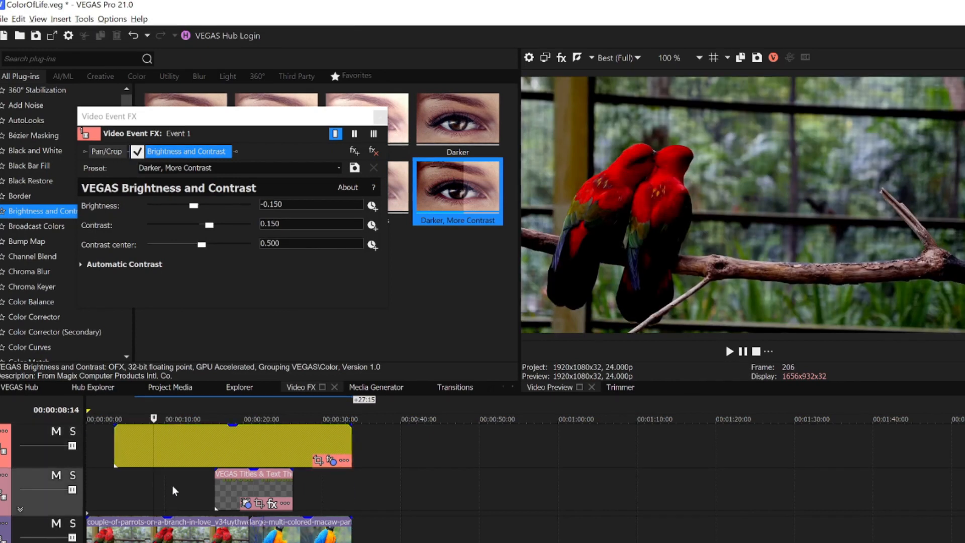
pyautogui.click(325, 486)
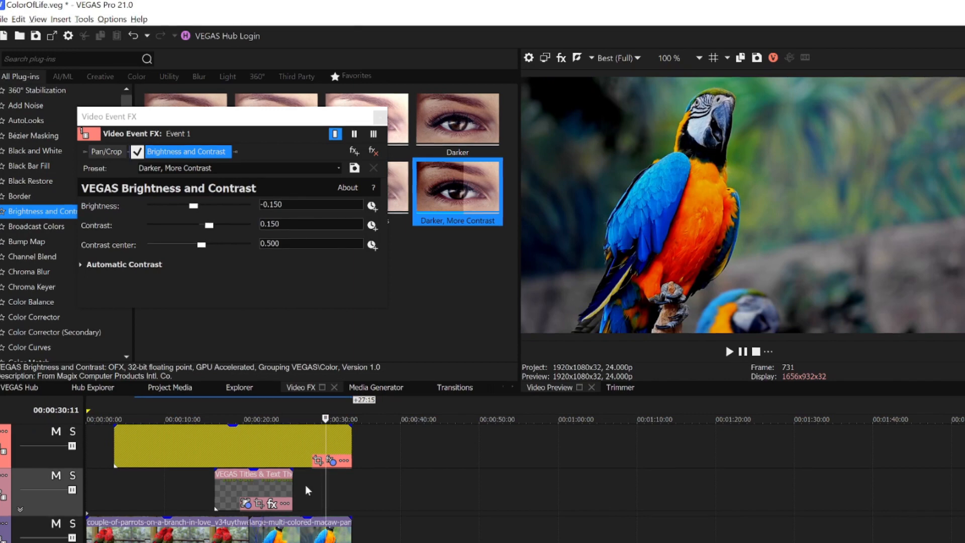
pyautogui.click(170, 493)
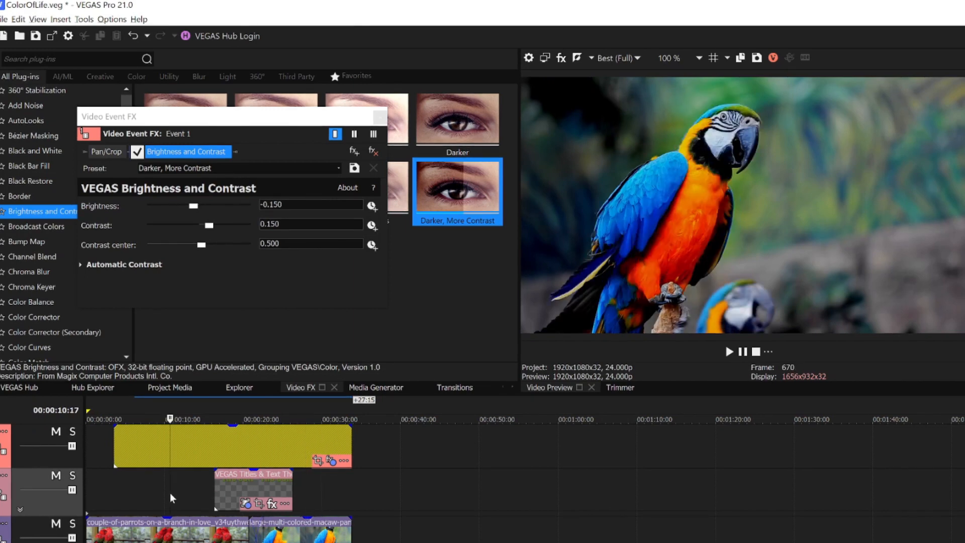
pyautogui.click(246, 484)
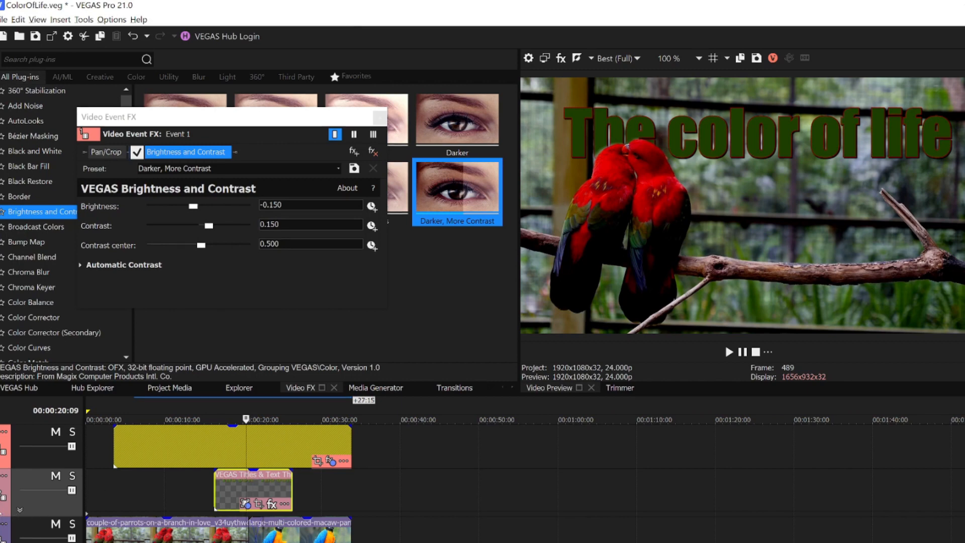
# Move the adjustment track below the title track and compare the frame with Brightness and Contrast off and on.
pyautogui.moveTo(4, 428); pyautogui.dragTo(5, 490)
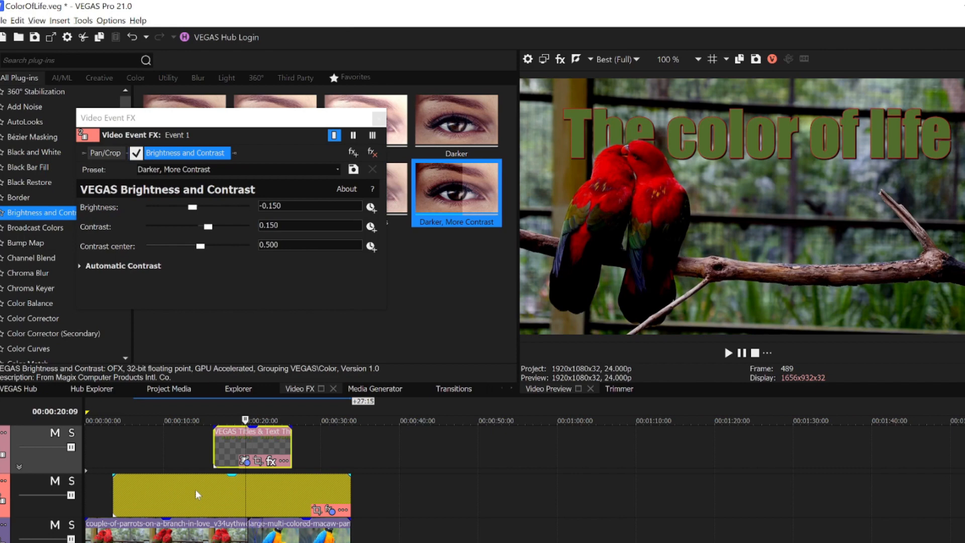
pyautogui.click(139, 154)
pyautogui.click(140, 154)
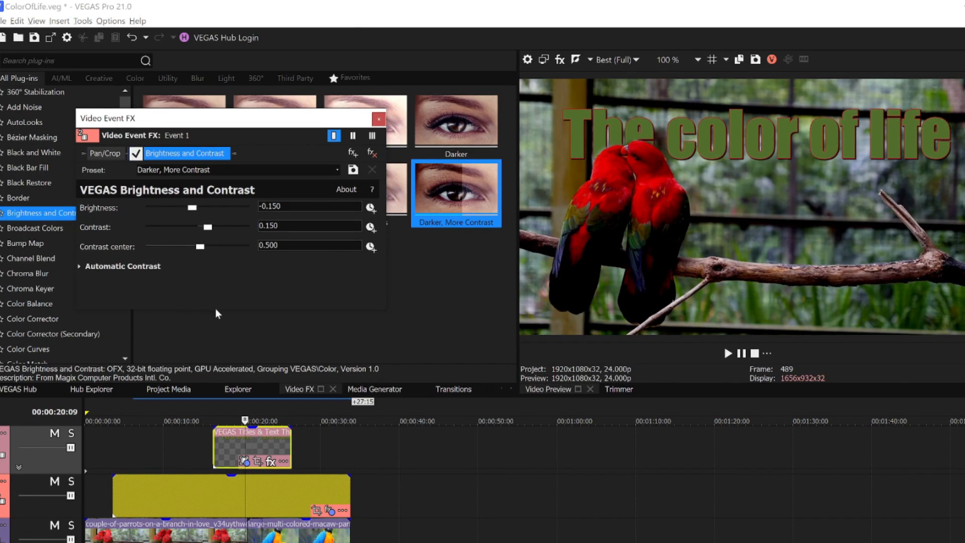
# Add the Z-Depth effect with its default preset to the adjustment event after Brightness and Contrast.
pyautogui.scroll(-15, 42, 284)
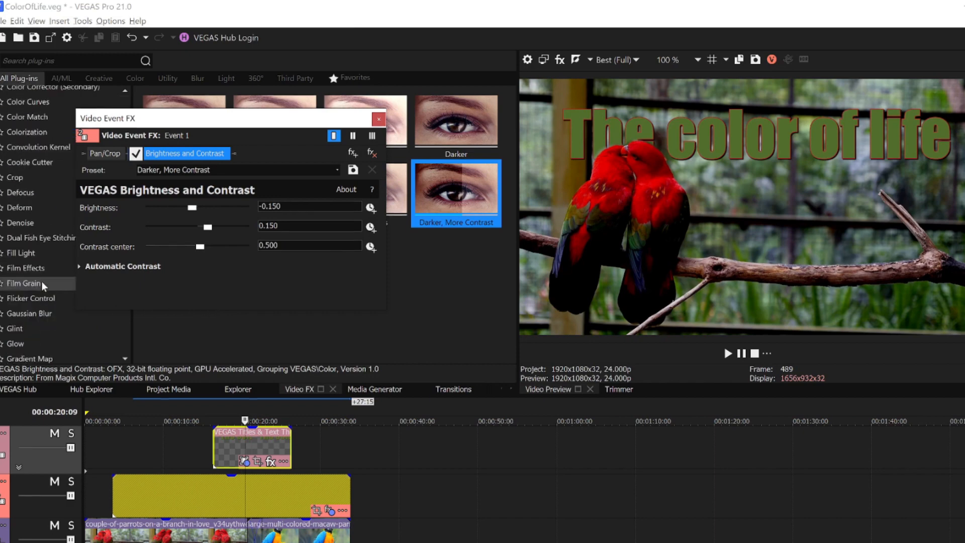
pyautogui.scroll(-15, 41, 281)
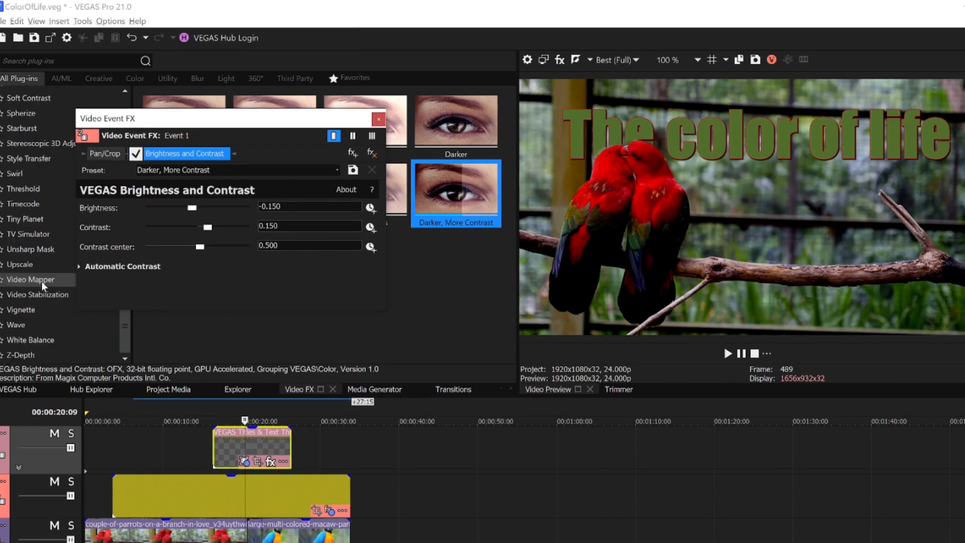
pyautogui.click(19, 356)
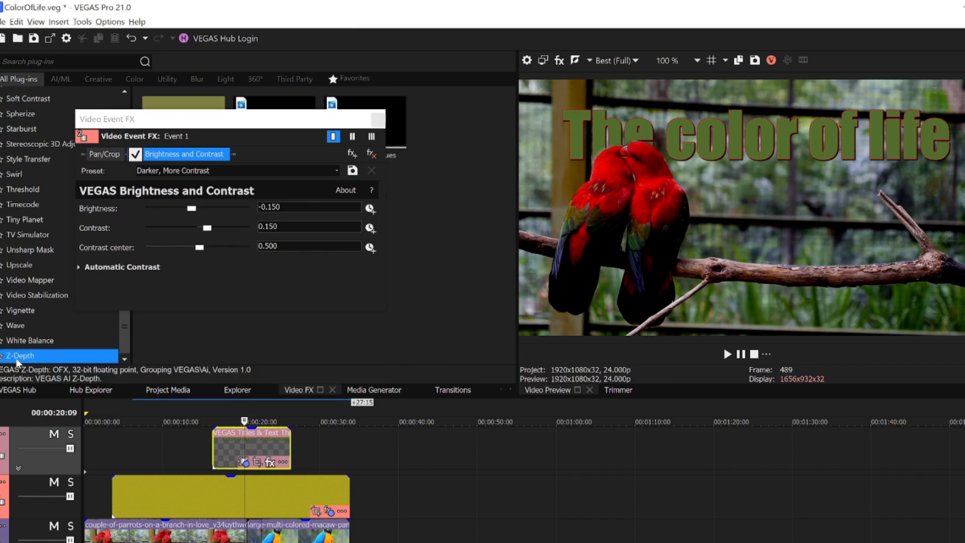
pyautogui.moveTo(200, 100); pyautogui.dragTo(231, 153)
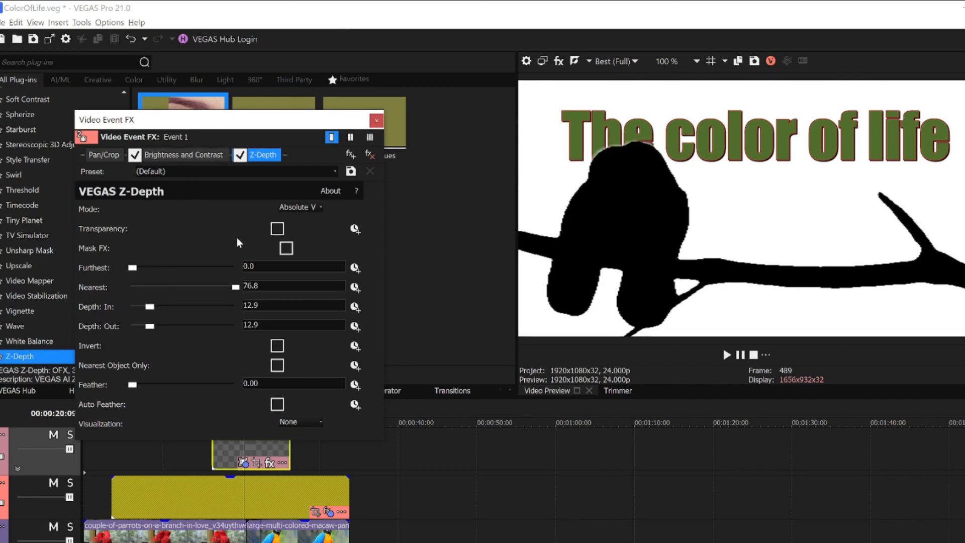
# Enable Mask FX and Invert in the Z-Depth effect, and compare the parrots with Brightness and Contrast off and on.
pyautogui.click(286, 248)
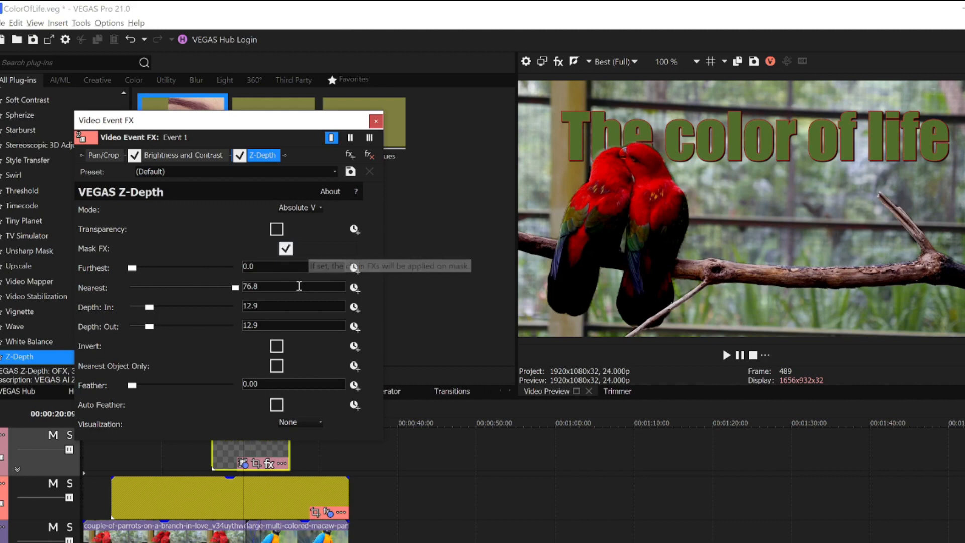
pyautogui.click(277, 346)
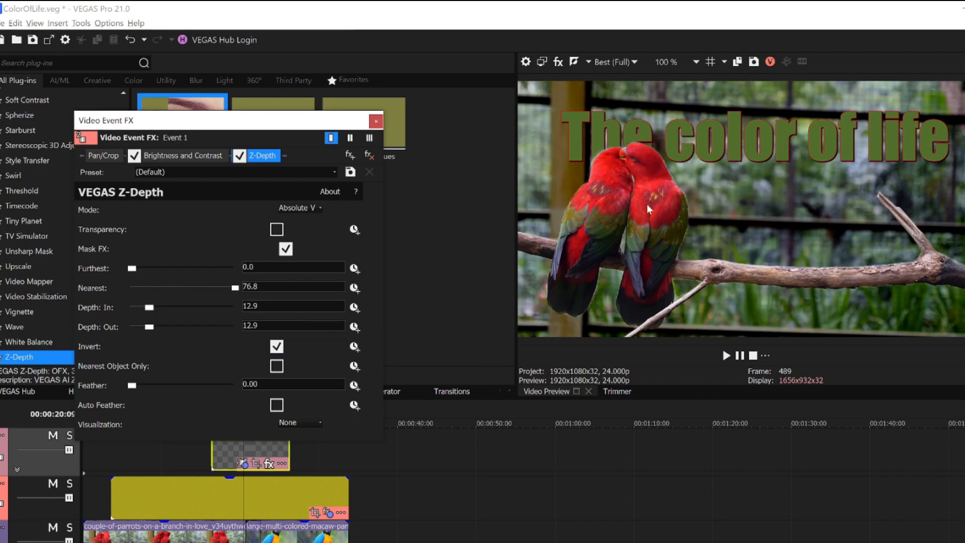
pyautogui.click(135, 156)
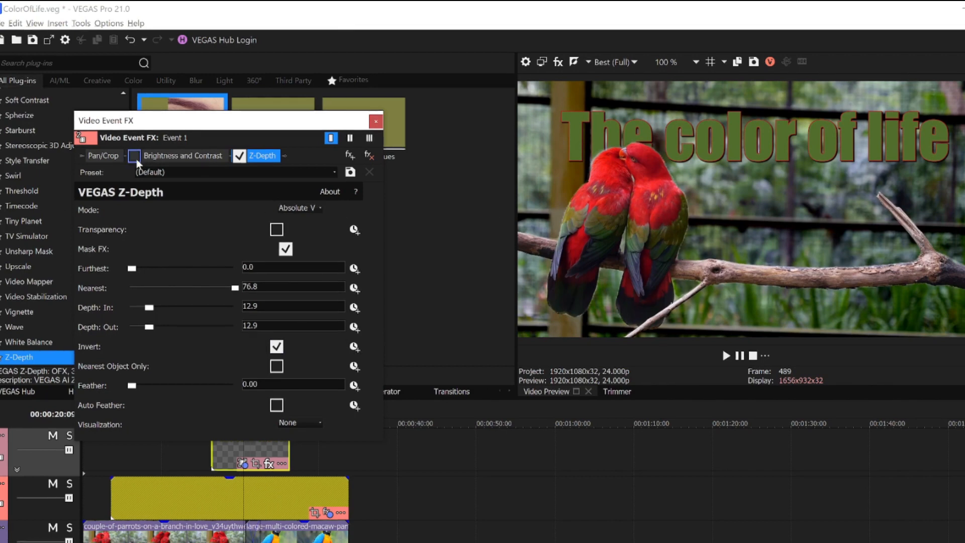
pyautogui.click(134, 156)
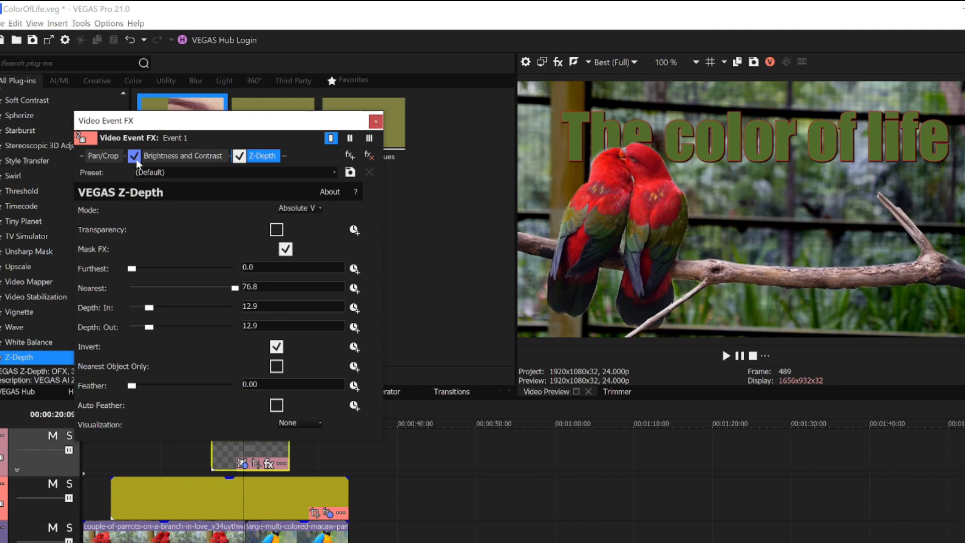
# Compare the macaw clip with the adjustment event's Brightness and Contrast off and on, and close the effect settings.
pyautogui.click(306, 458)
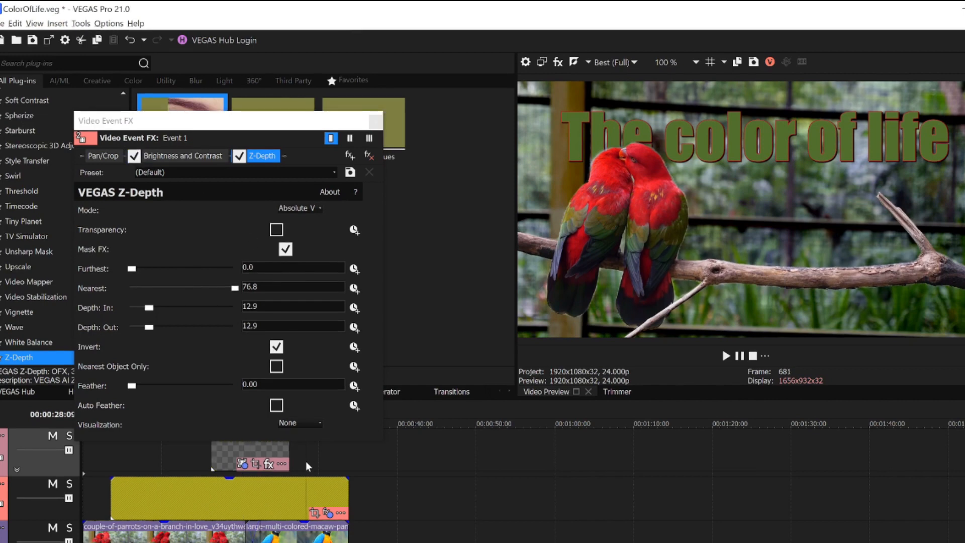
pyautogui.click(134, 157)
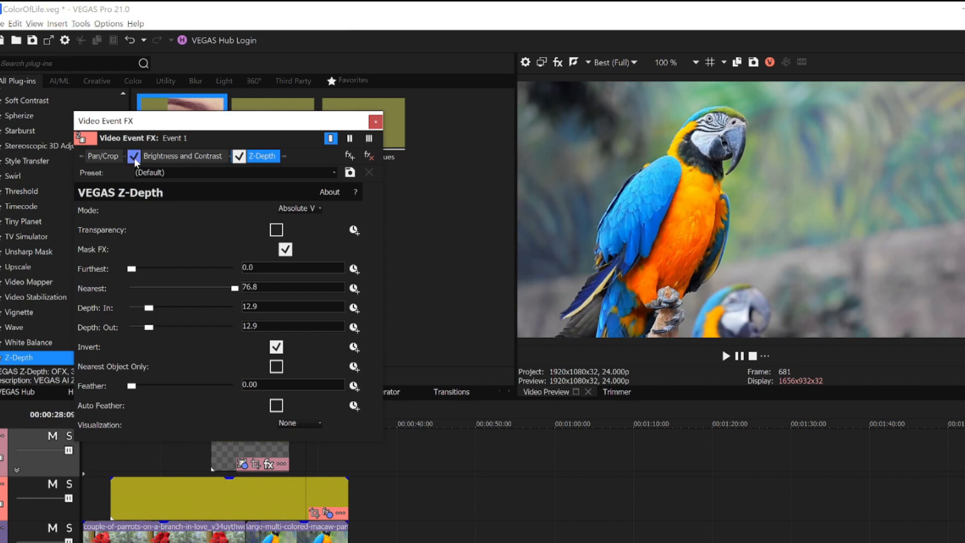
pyautogui.click(134, 157)
pyautogui.click(134, 157)
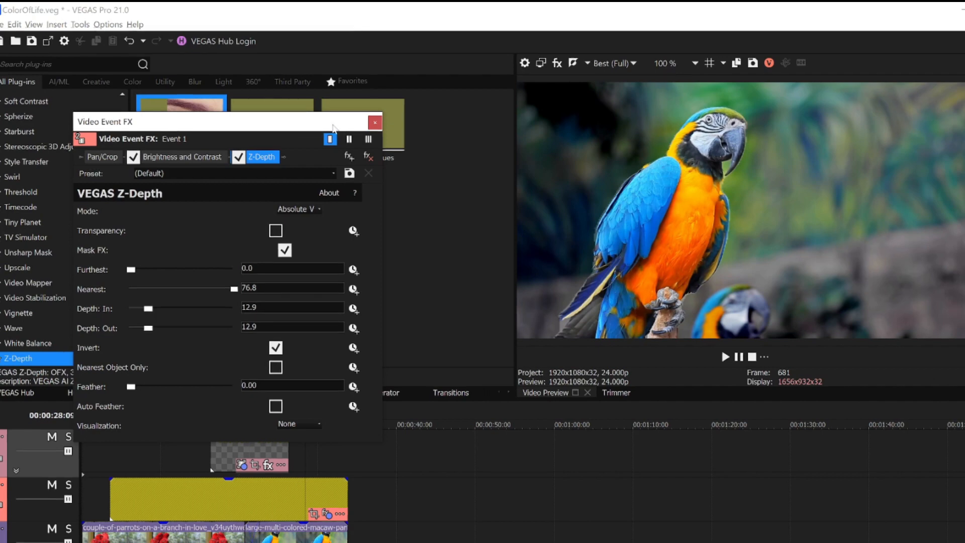
pyautogui.click(375, 124)
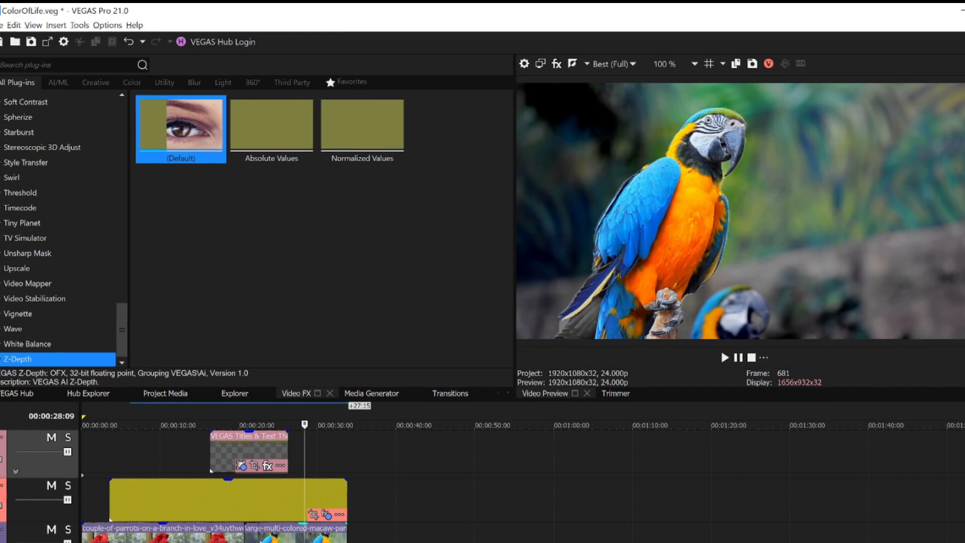
# Add another video track above the title track, insert an adjustment event on it at 00:00:28:09, and select that event.
pyautogui.click(50, 28)
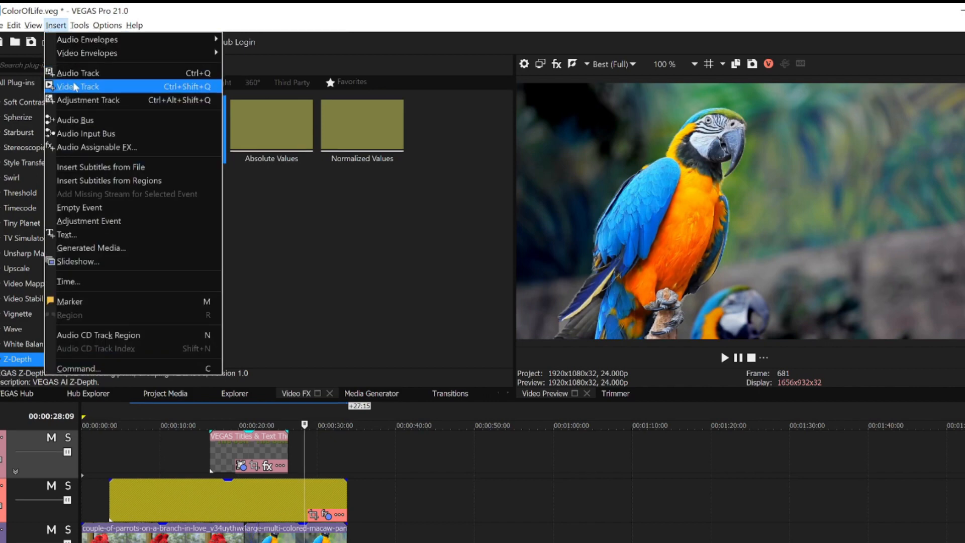
pyautogui.click(74, 86)
pyautogui.click(61, 28)
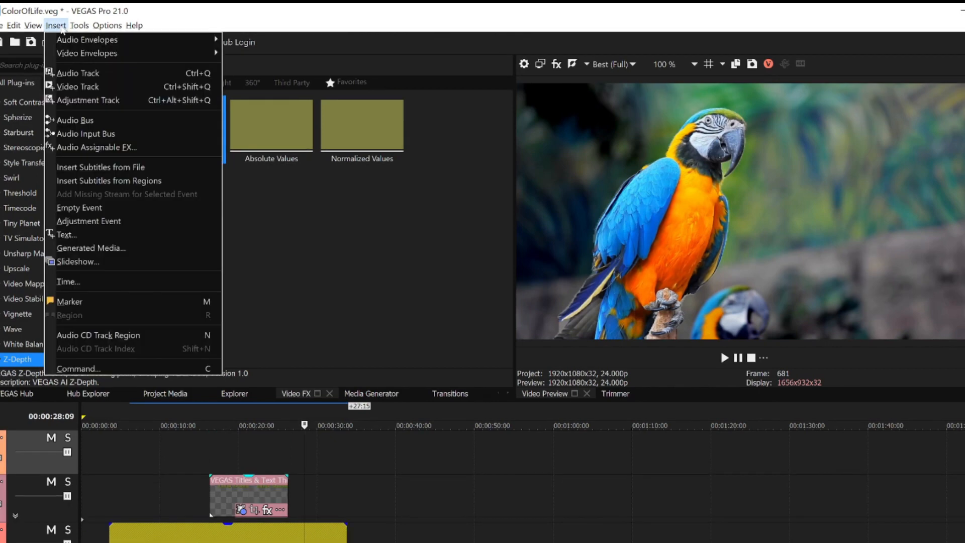
pyautogui.click(83, 221)
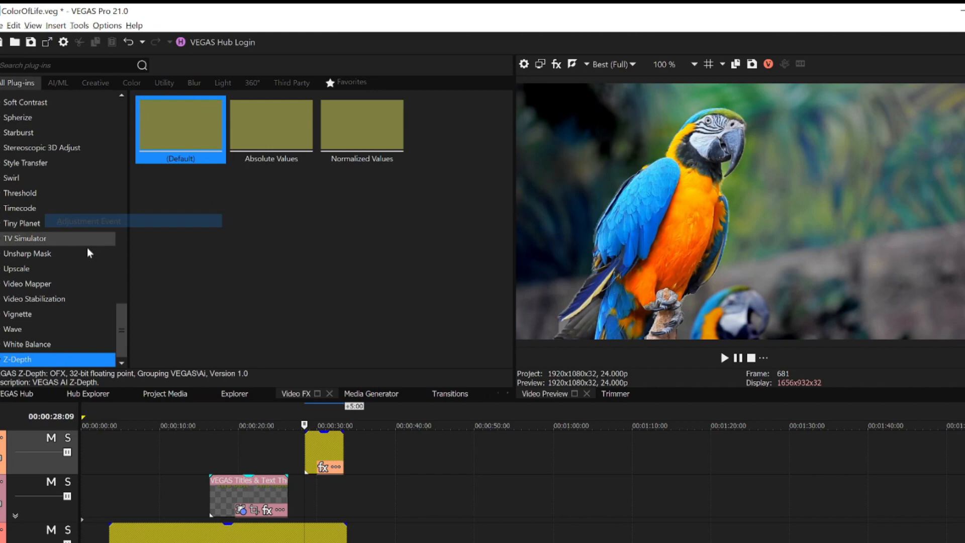
pyautogui.click(325, 450)
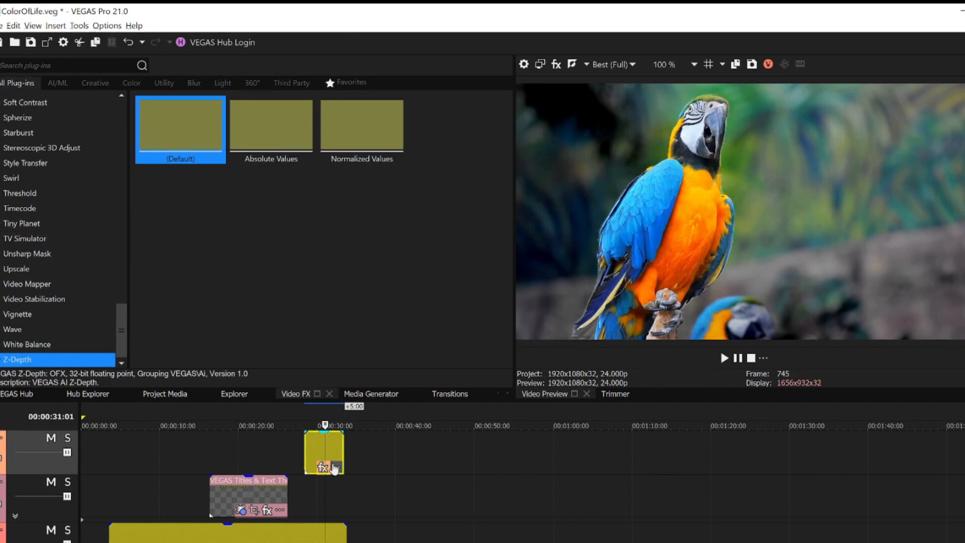
# Shorten the new adjustment event around 00:00:31:01 and give it the default Offset and Wrap effect with Offset animation enabled.
pyautogui.moveTo(305, 445); pyautogui.dragTo(328, 445)
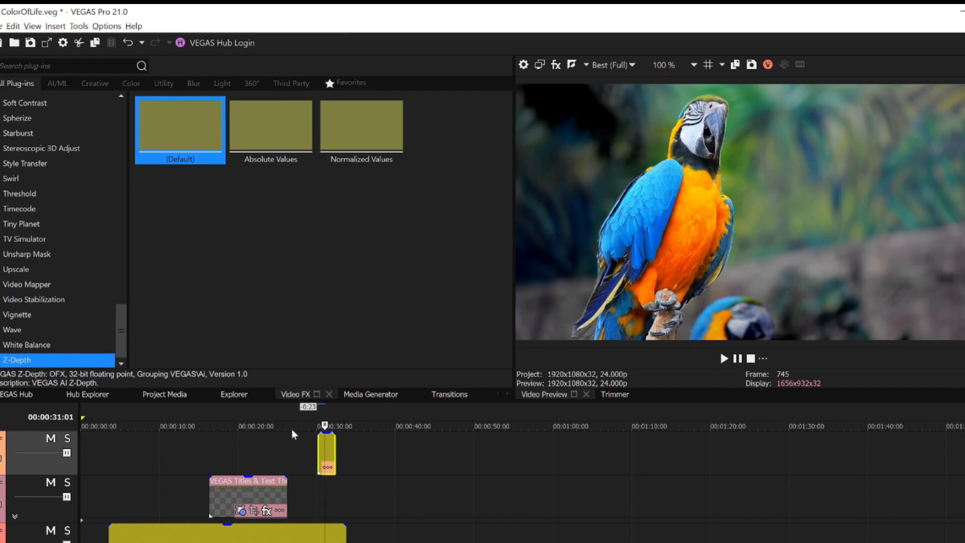
pyautogui.moveTo(121, 333); pyautogui.dragTo(119, 273)
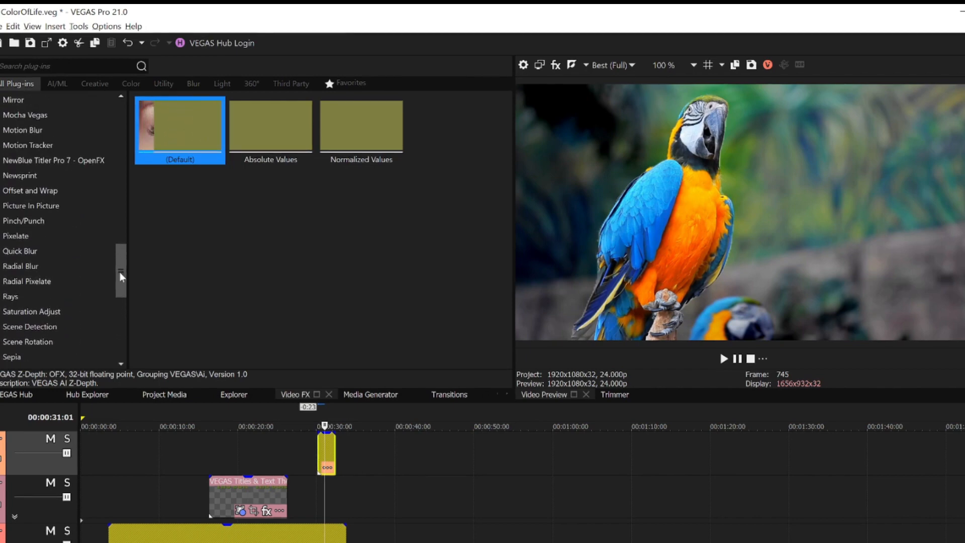
pyautogui.click(45, 194)
pyautogui.moveTo(174, 131); pyautogui.dragTo(324, 458)
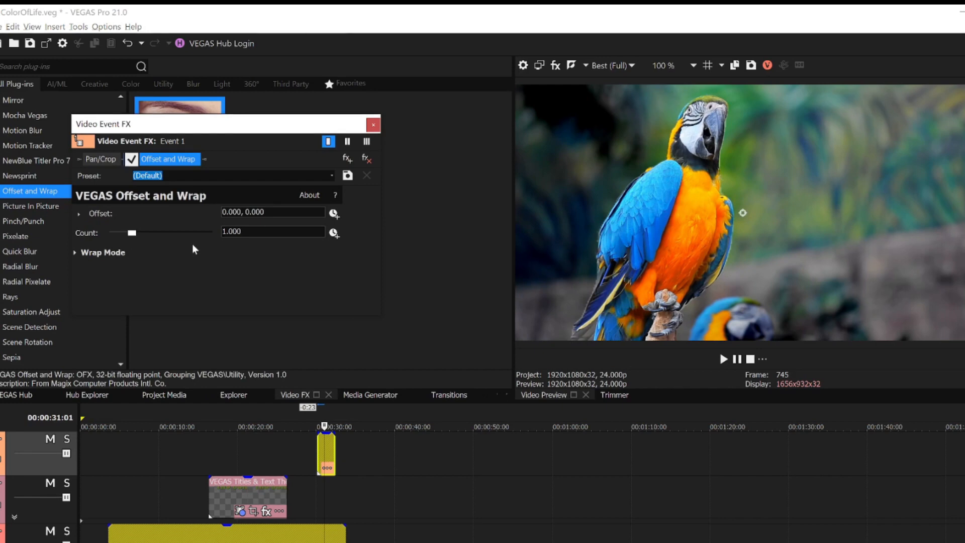
pyautogui.click(333, 213)
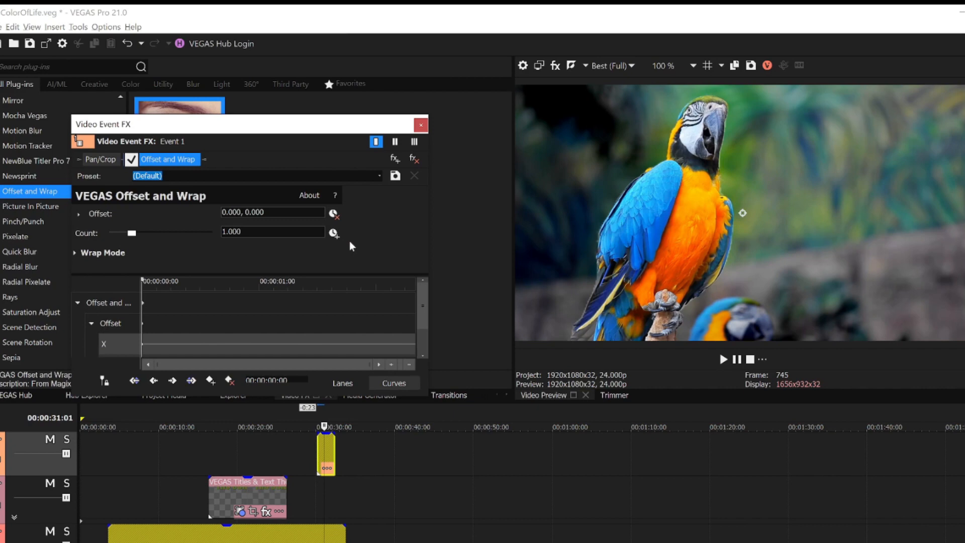
# Try shifting the picture with the on-screen Offset point to about -0.173, 0.052, and reset Offset to 0,0.
pyautogui.click(745, 213)
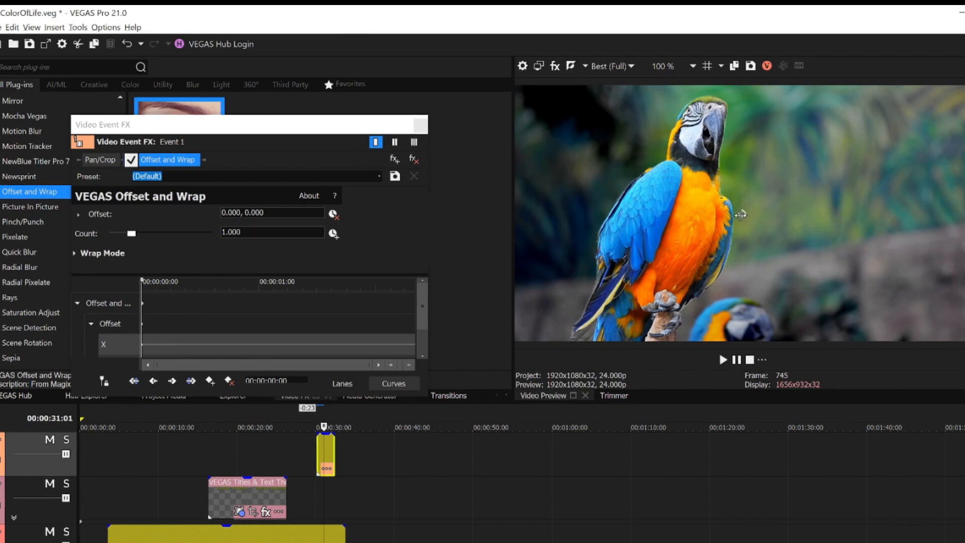
pyautogui.moveTo(745, 213); pyautogui.dragTo(703, 208)
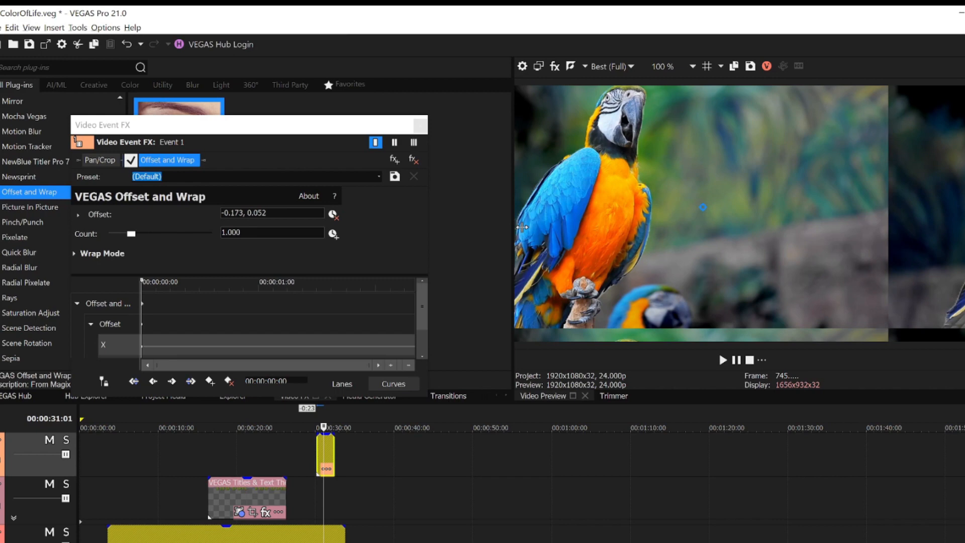
pyautogui.moveTo(266, 212); pyautogui.dragTo(181, 217)
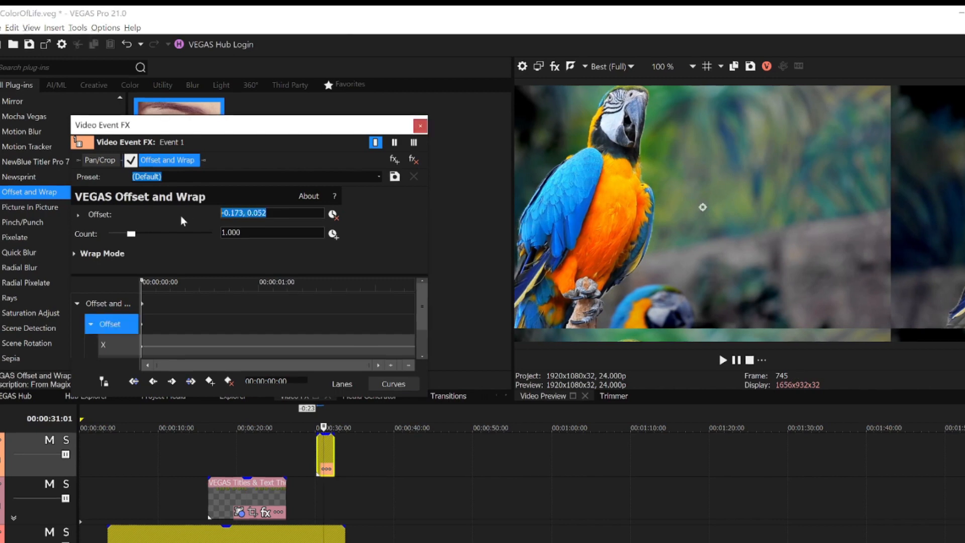
pyautogui.write('0,0')
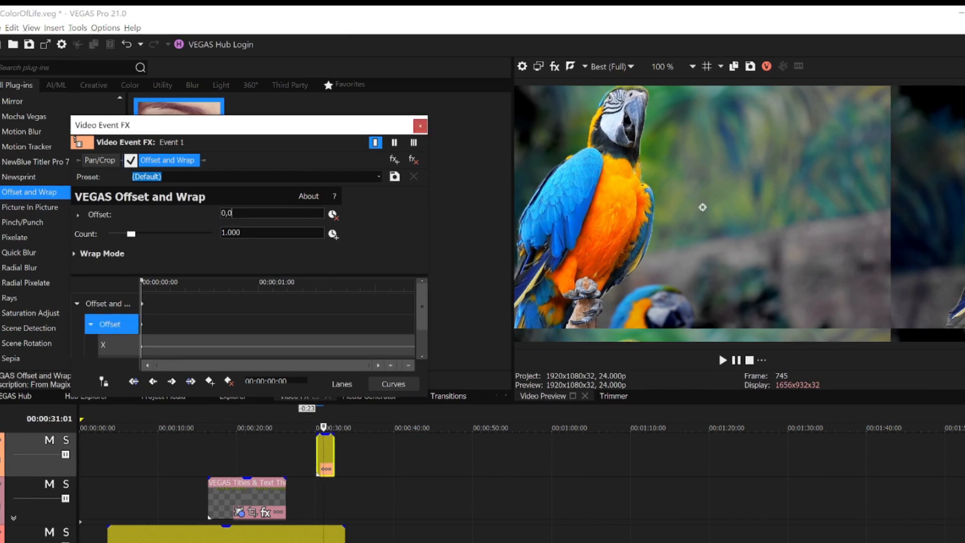
pyautogui.press('Return')
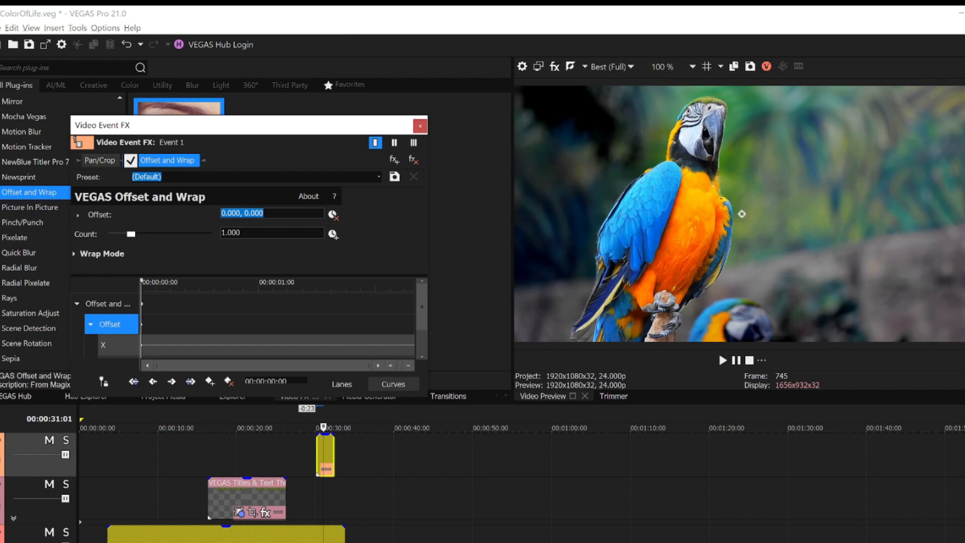
# Set an Offset keyframe of 1.000, 0.000 at the end of the adjustment event (00:00:02:08) and play the movement back.
pyautogui.click(191, 383)
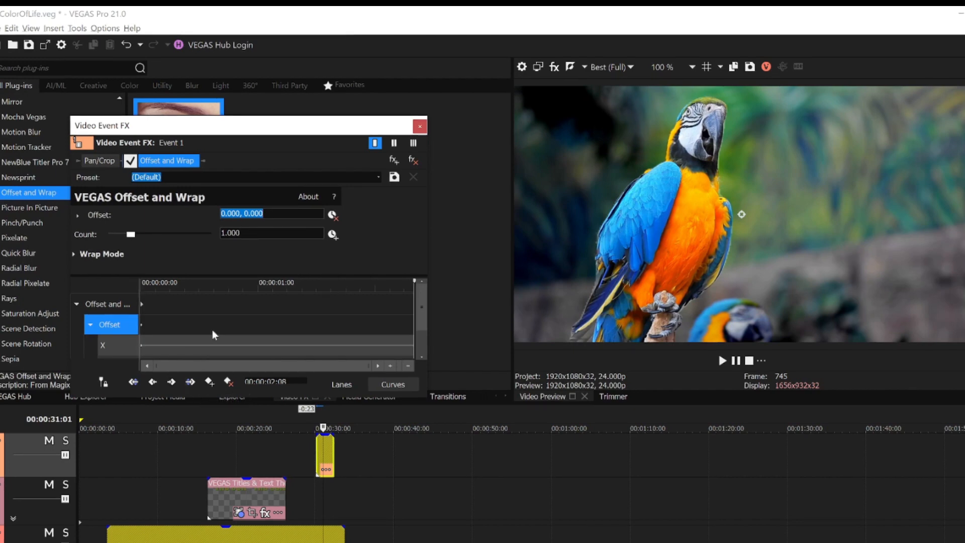
pyautogui.moveTo(237, 213); pyautogui.dragTo(205, 213)
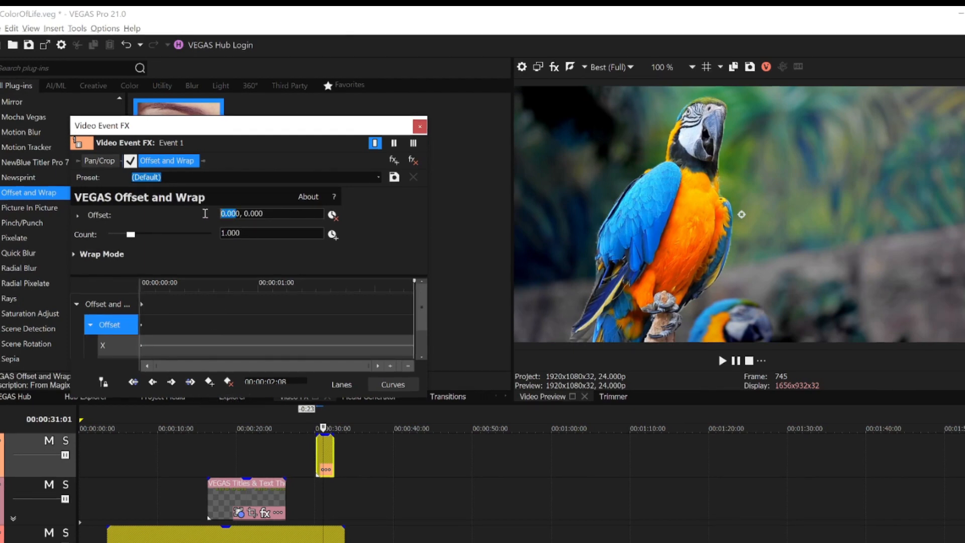
pyautogui.write('1.00')
pyautogui.press('Return')
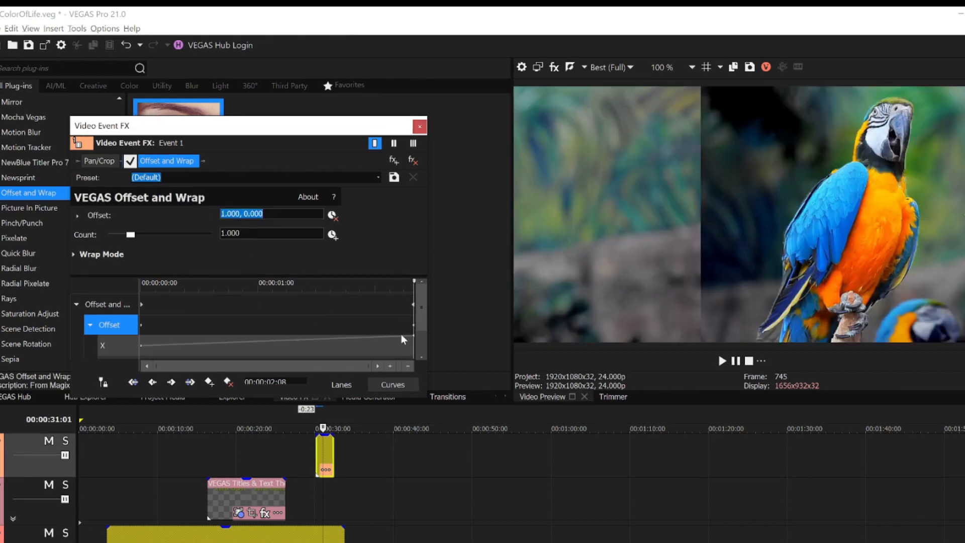
pyautogui.click(315, 455)
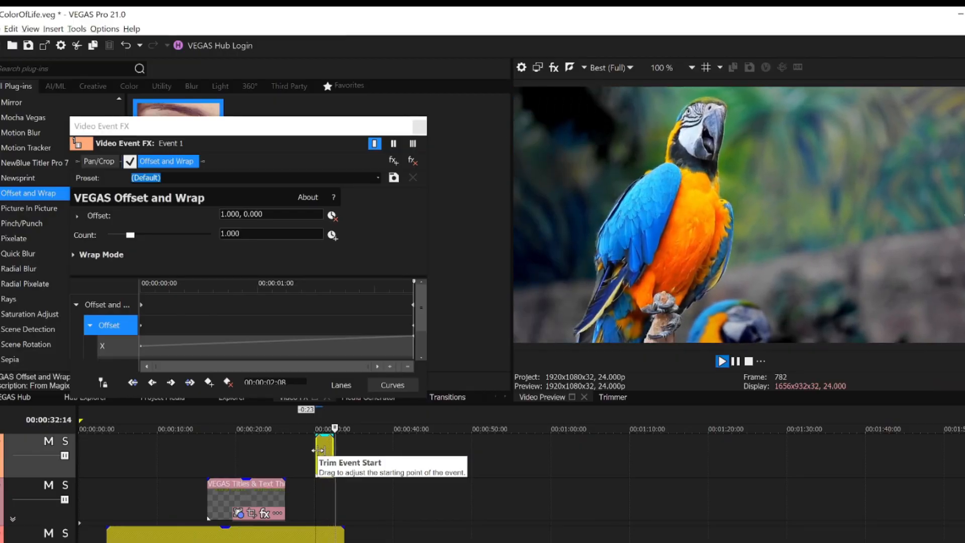
pyautogui.press('space')
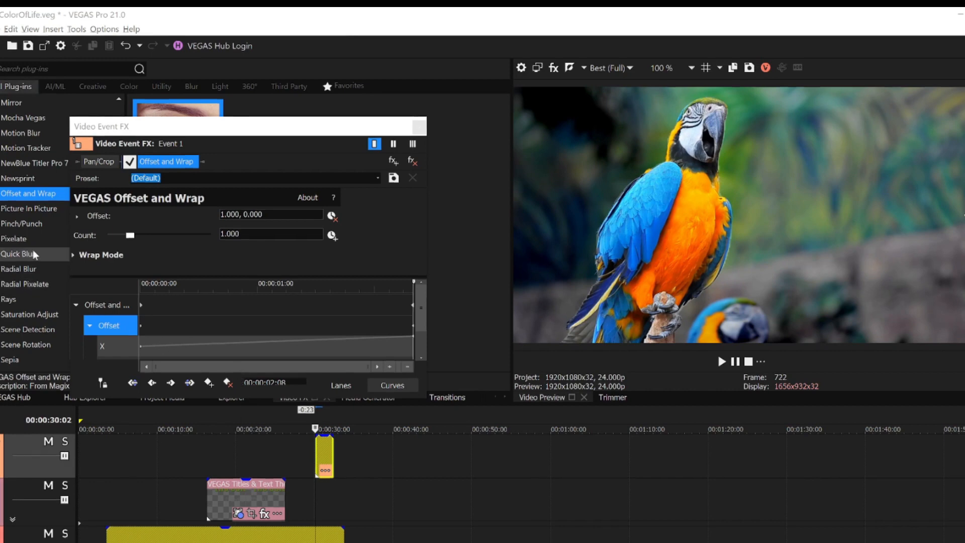
# Add the Linear Blur effect with its default preset after Offset and Wrap on the short adjustment event.
pyautogui.scroll(5, 33, 252)
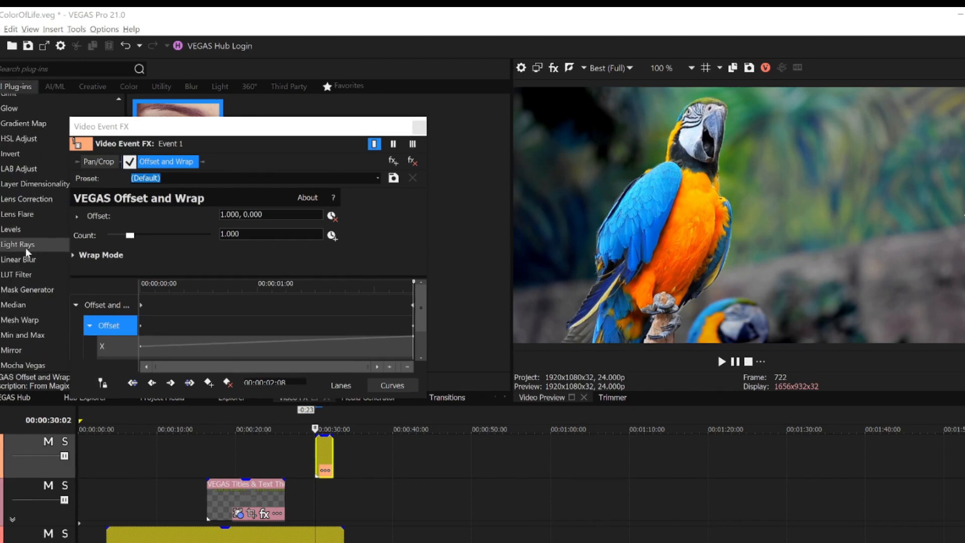
pyautogui.click(18, 259)
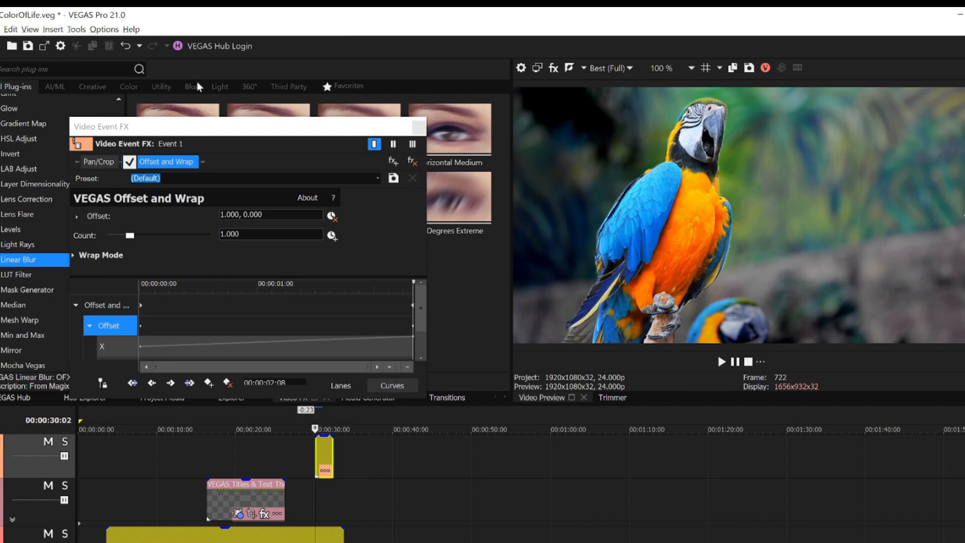
pyautogui.moveTo(190, 111); pyautogui.dragTo(194, 161)
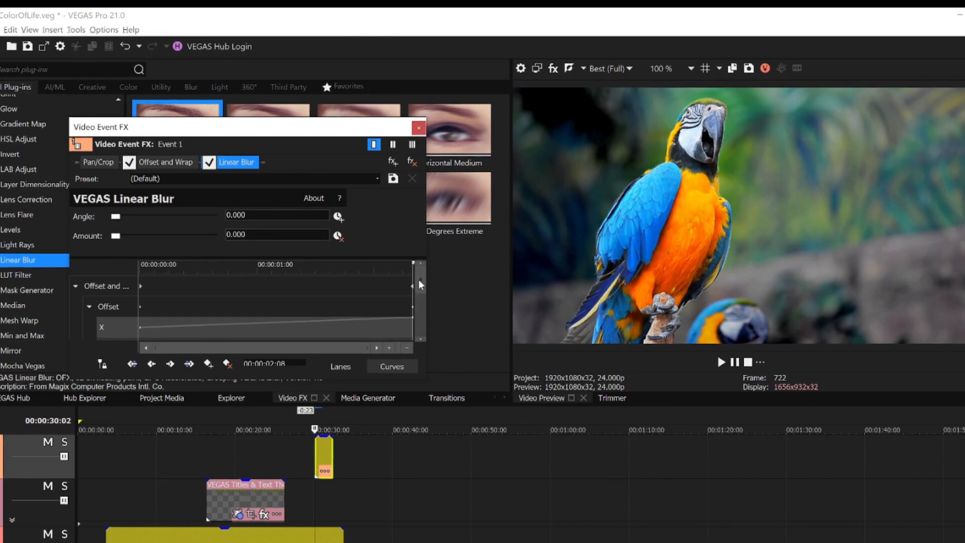
# Keyframe the Linear Blur Amount to 1.000 at 00:00:01:01 and back to 0.000 at the event's end, 00:00:02:08.
pyautogui.moveTo(418, 281); pyautogui.dragTo(411, 347)
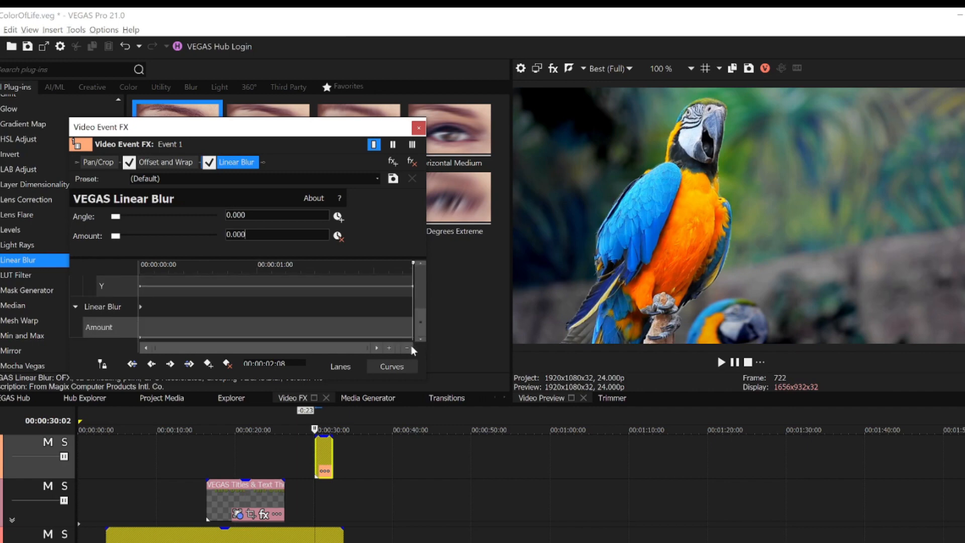
pyautogui.click(143, 305)
pyautogui.click(208, 363)
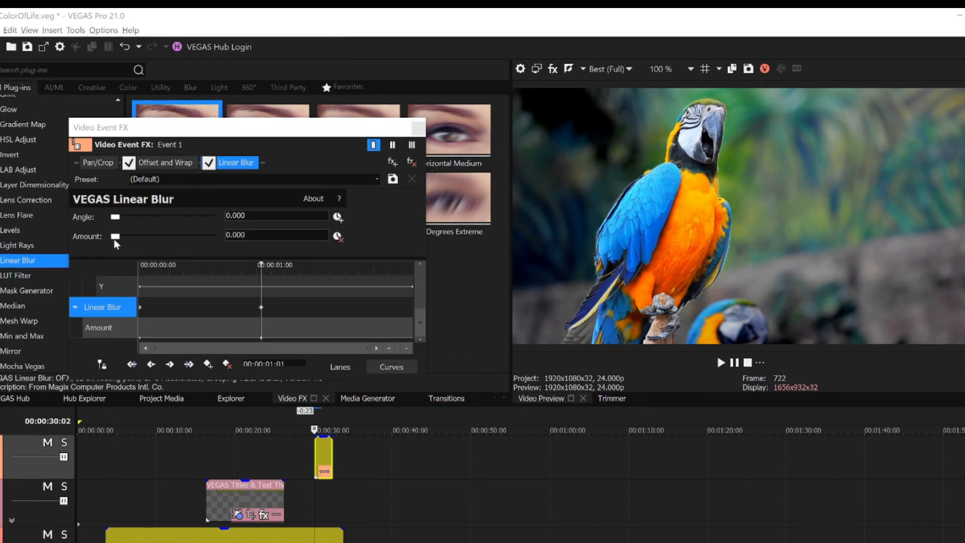
pyautogui.moveTo(116, 238); pyautogui.dragTo(234, 237)
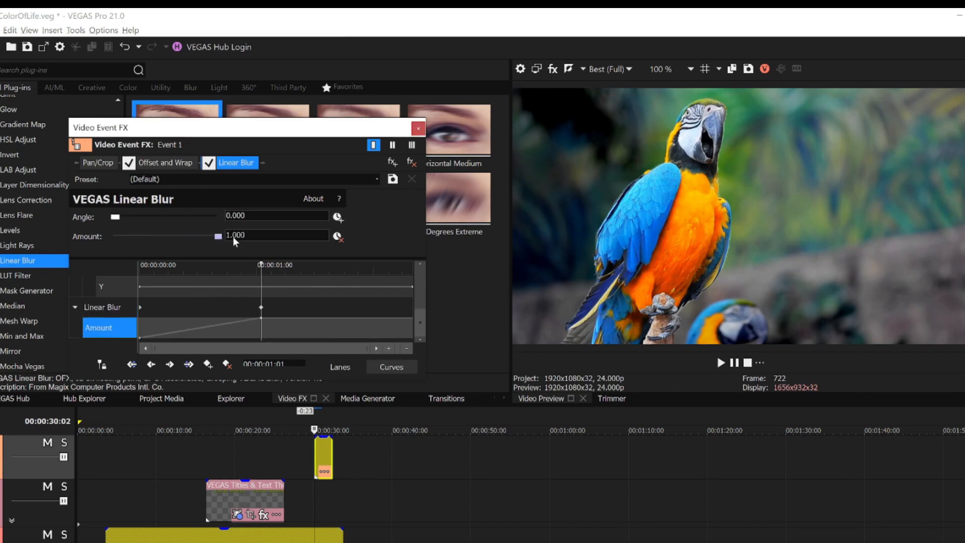
pyautogui.click(413, 316)
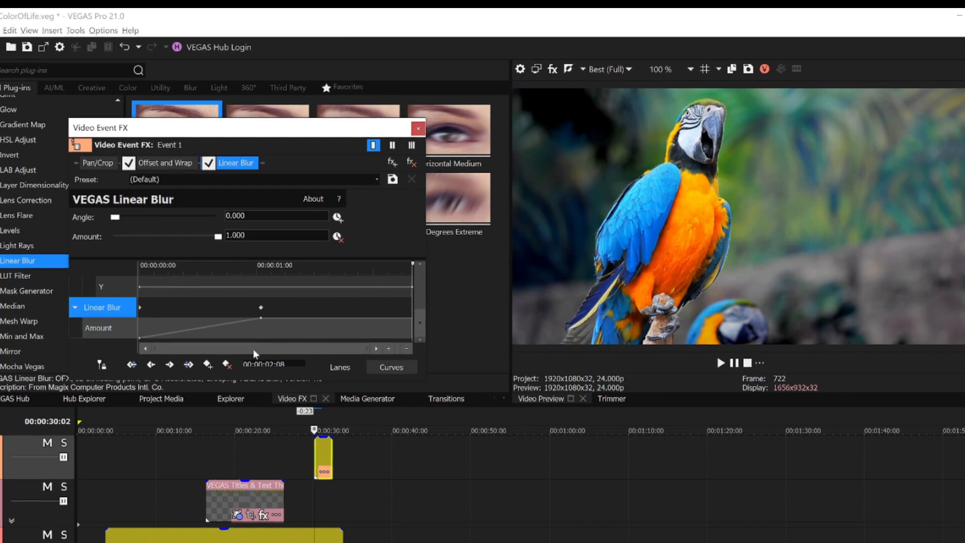
pyautogui.moveTo(212, 237); pyautogui.dragTo(48, 228)
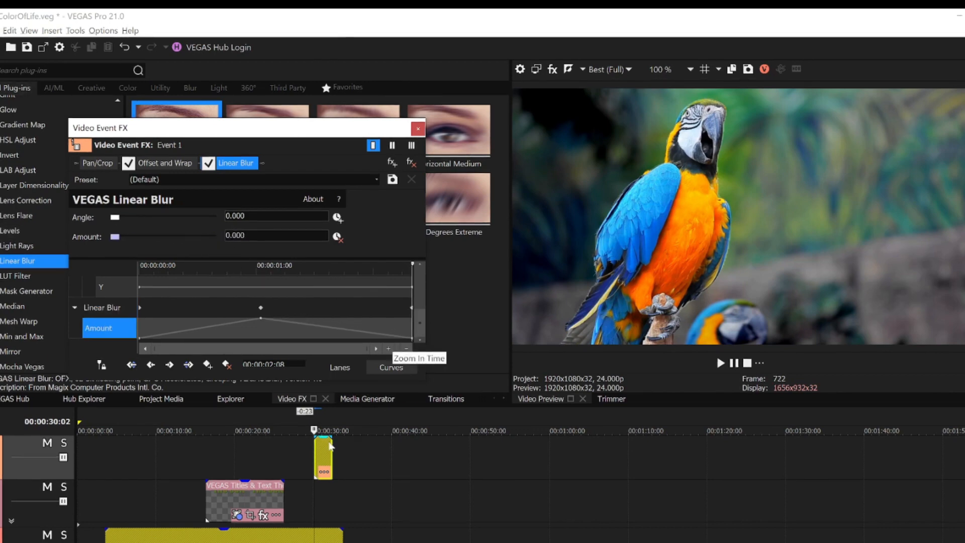
# Play back the blurred offset transition from the start of the adjustment event at 00:00:30:02.
pyautogui.click(417, 128)
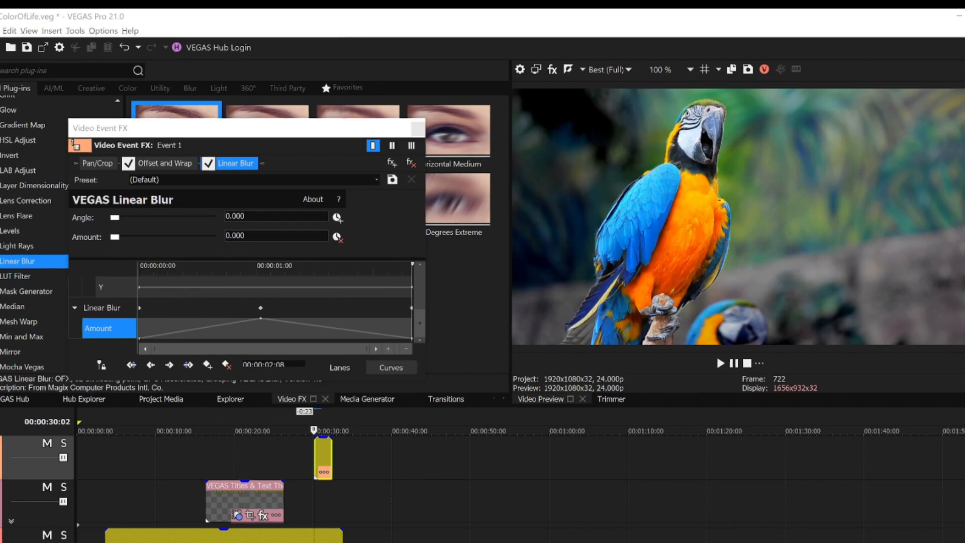
pyautogui.click(312, 458)
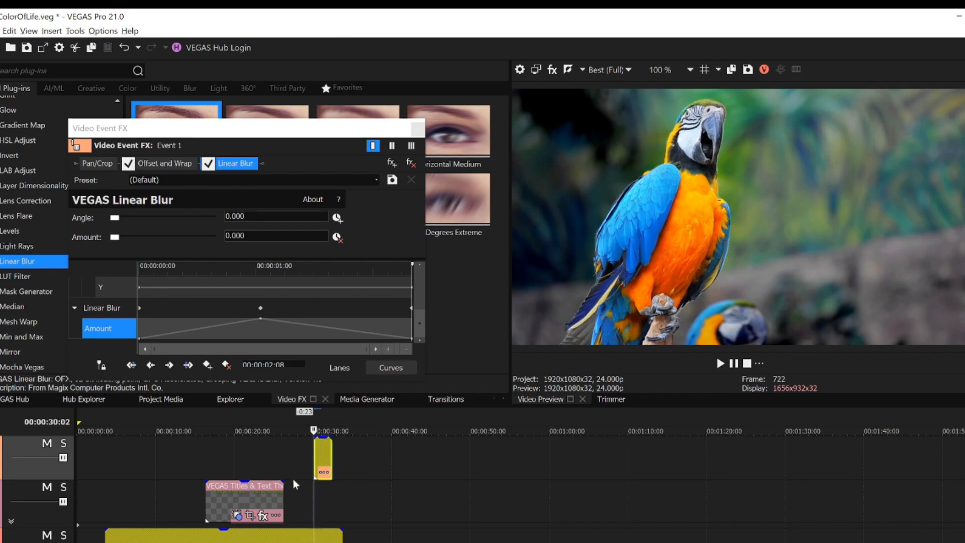
pyautogui.press('space')
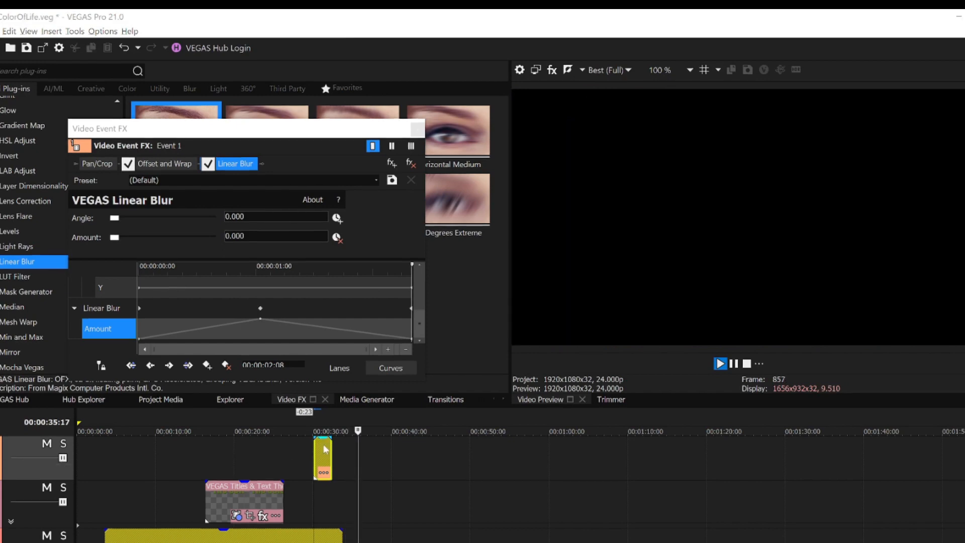
# Move the short adjustment event earlier on its track so it sits above the title event at about 00:00:20.
pyautogui.moveTo(311, 463); pyautogui.dragTo(246, 466)
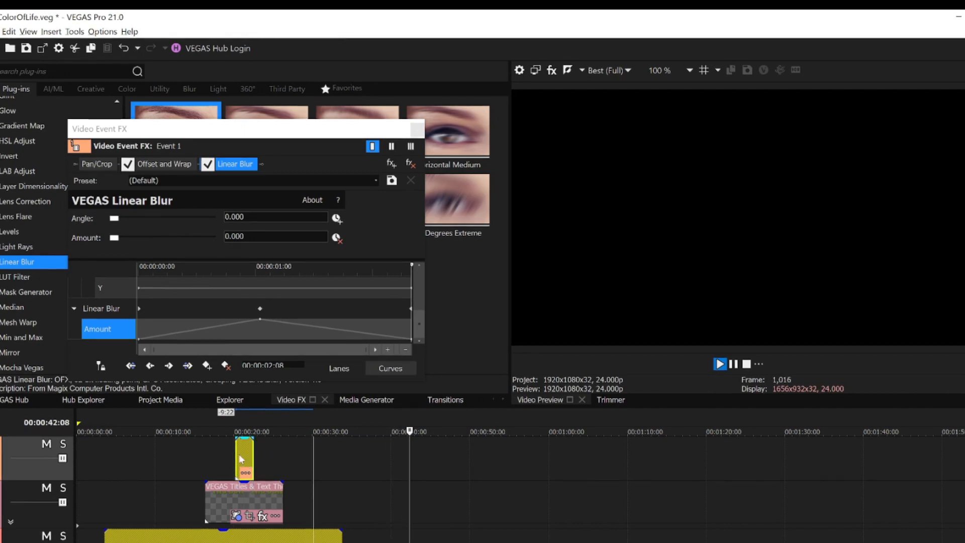
pyautogui.click(239, 454)
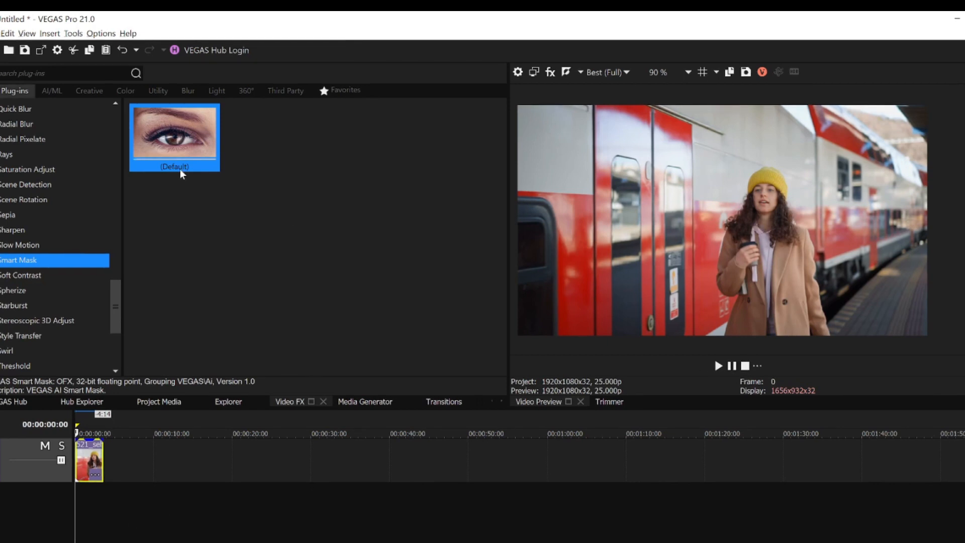
# Add the Smart Mask effect with its default preset to the train-station clip and analyze the frame for objects.
pyautogui.moveTo(180, 143); pyautogui.dragTo(89, 465)
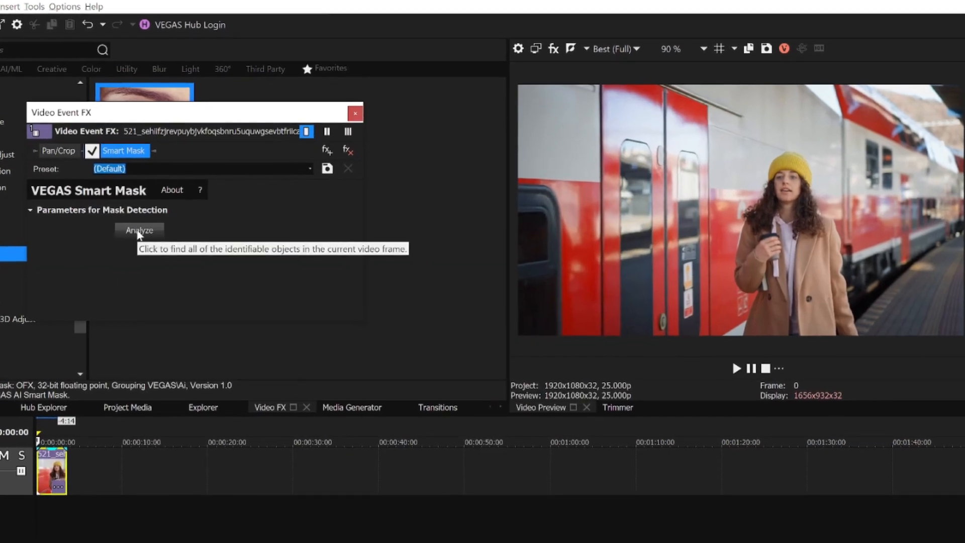
pyautogui.click(137, 231)
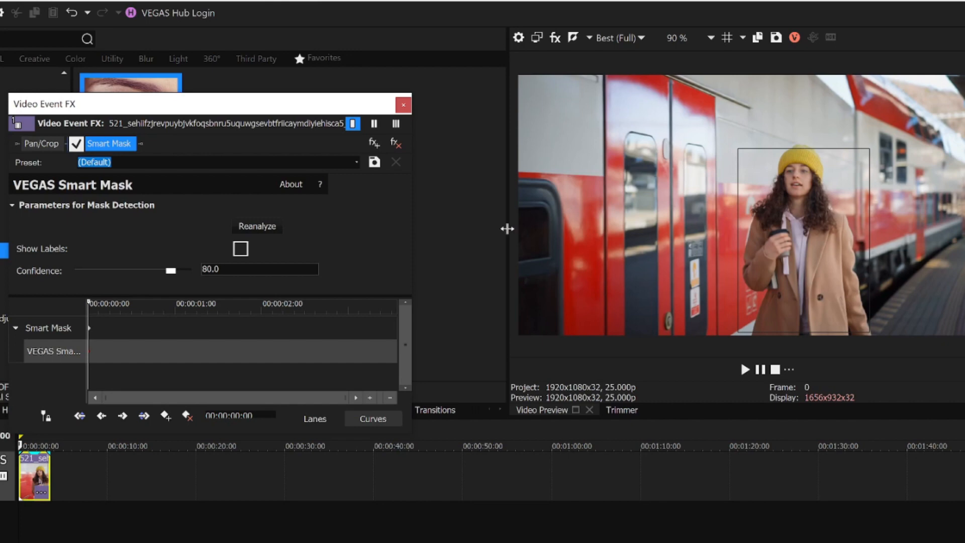
# Show the labels of the detected objects, try a Confidence of 28.3, and restore Confidence to 80.0.
pyautogui.click(241, 248)
pyautogui.moveTo(173, 273); pyautogui.dragTo(110, 272)
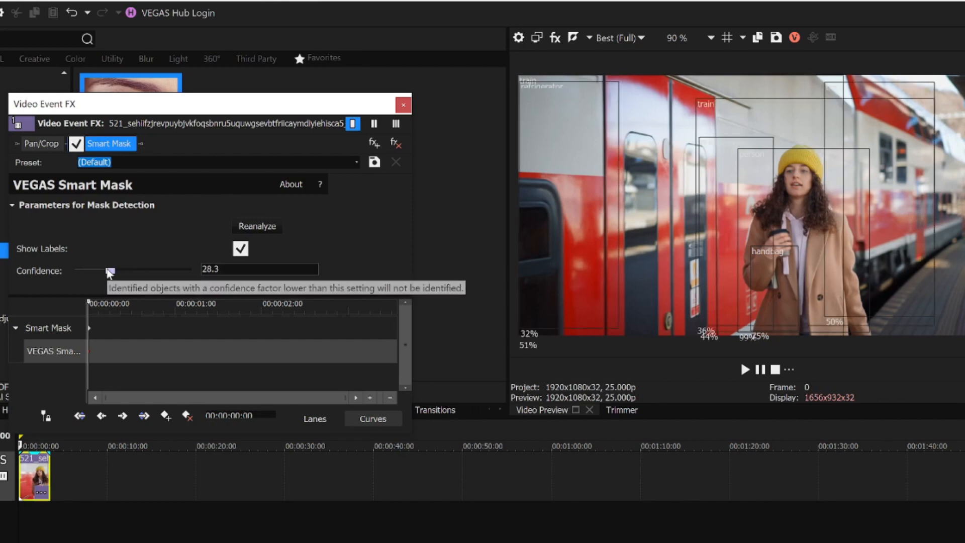
pyautogui.doubleClick(110, 271)
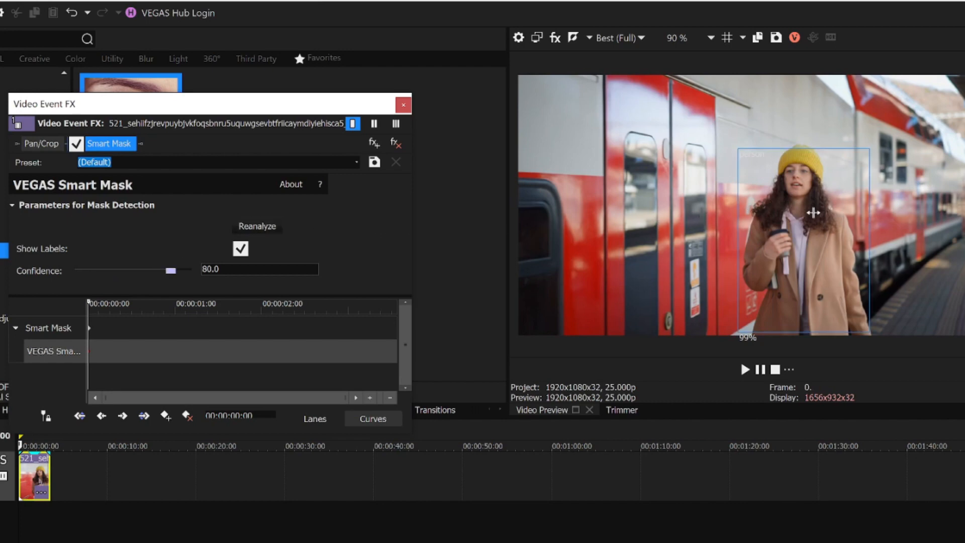
# Track the detected woman's mask forward with a Redetection Rate of 1 and create a Bézier mask from it.
pyautogui.click(804, 173)
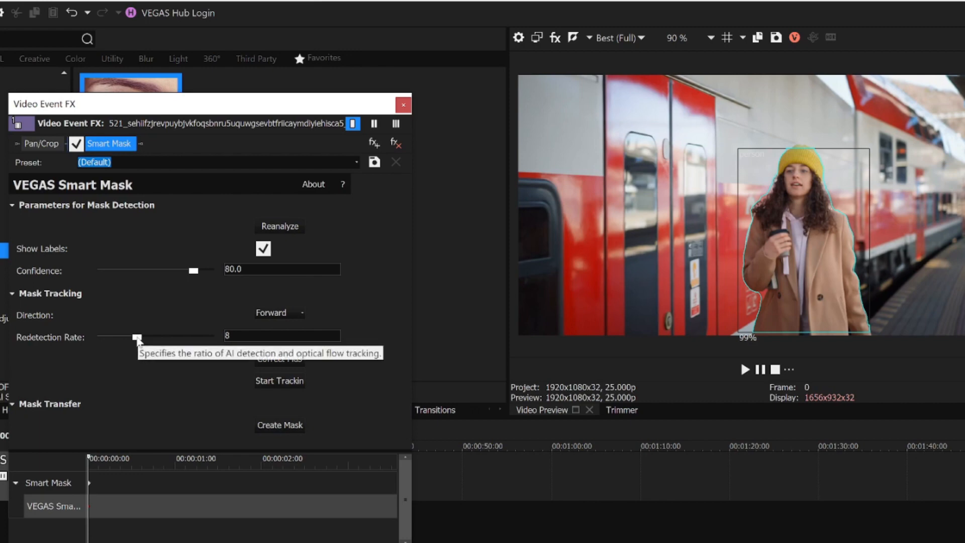
pyautogui.moveTo(137, 341); pyautogui.dragTo(57, 332)
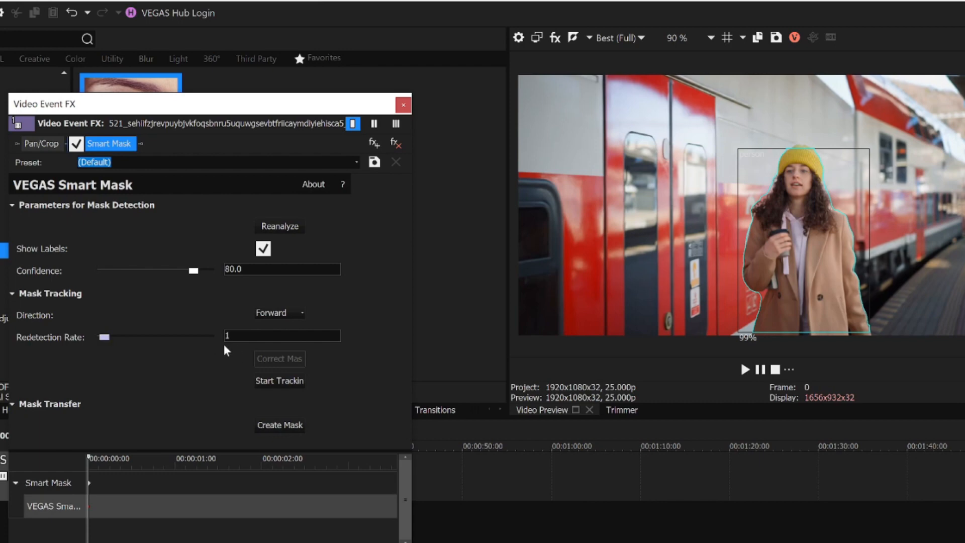
pyautogui.click(291, 381)
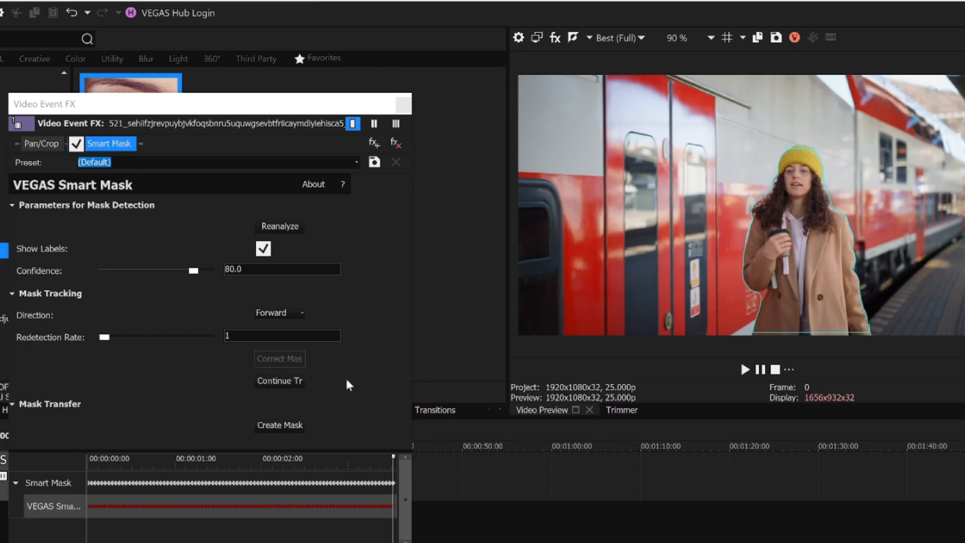
pyautogui.click(280, 425)
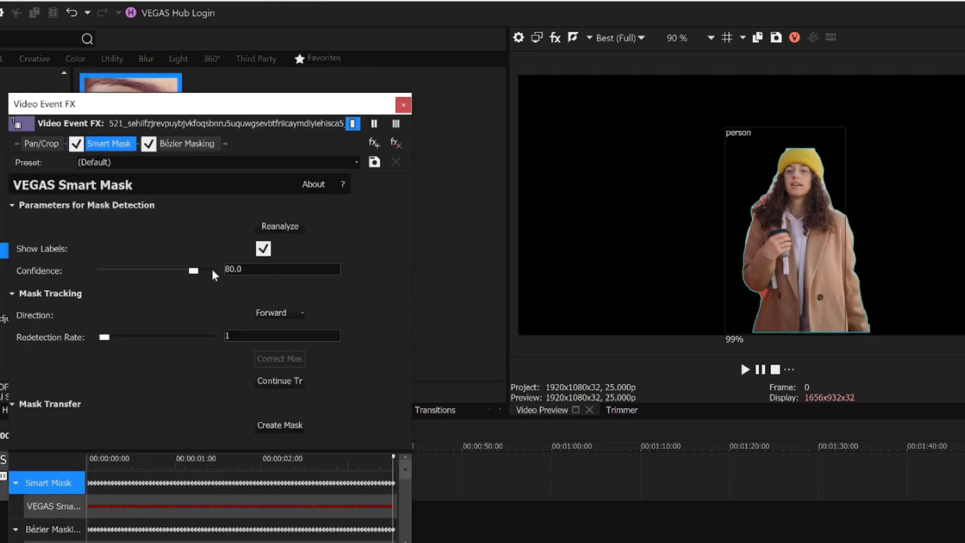
# Insert the Style Transfer effect with its Pointilism preset between Smart Mask and Bézier Masking in the clip's effect chain.
pyautogui.click(197, 149)
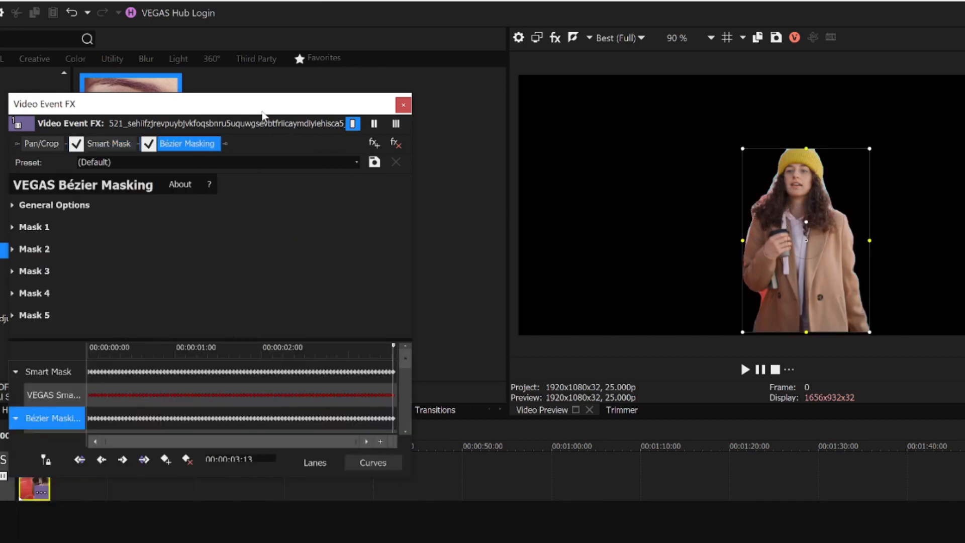
pyautogui.moveTo(262, 114); pyautogui.dragTo(368, 110)
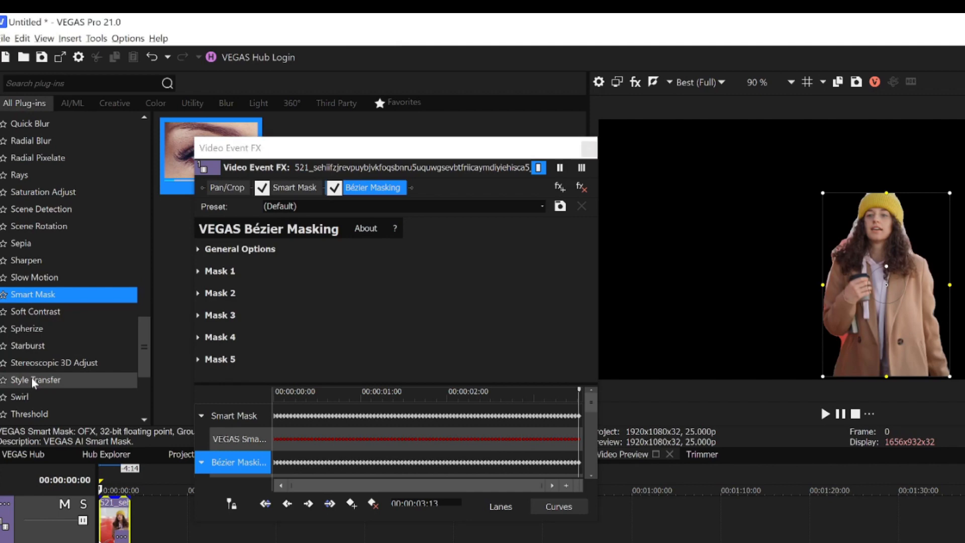
pyautogui.click(33, 381)
pyautogui.moveTo(309, 156); pyautogui.dragTo(653, 149)
pyautogui.scroll(-1, 278, 298)
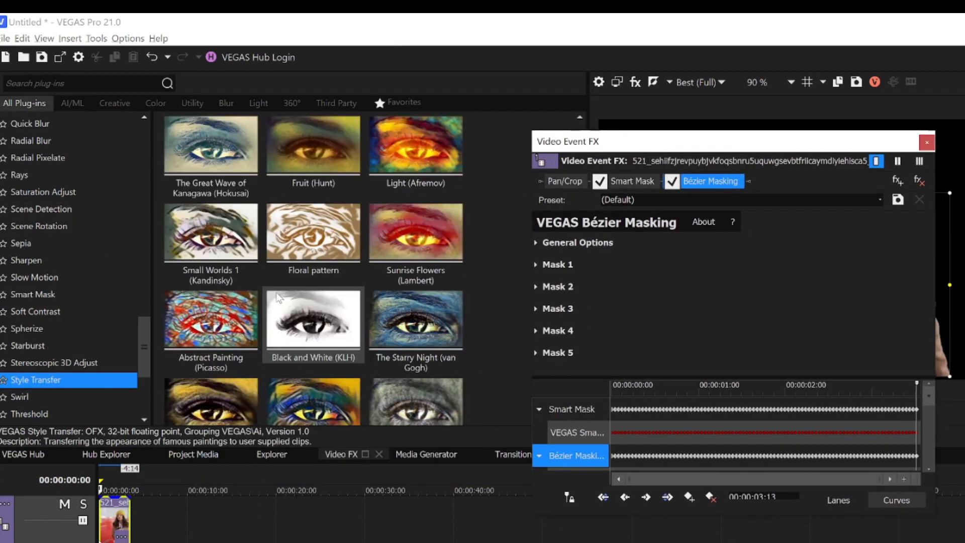
pyautogui.scroll(-3, 278, 298)
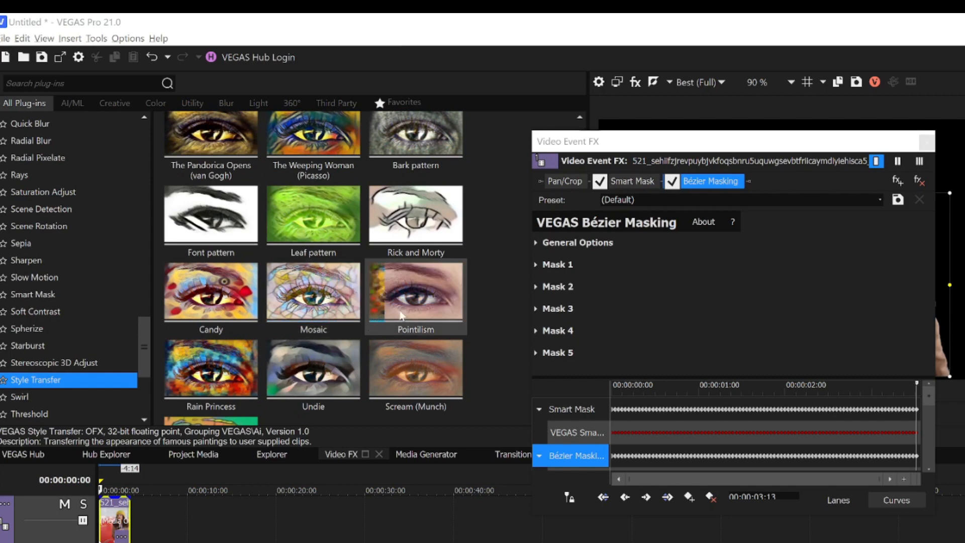
pyautogui.moveTo(400, 315); pyautogui.dragTo(664, 186)
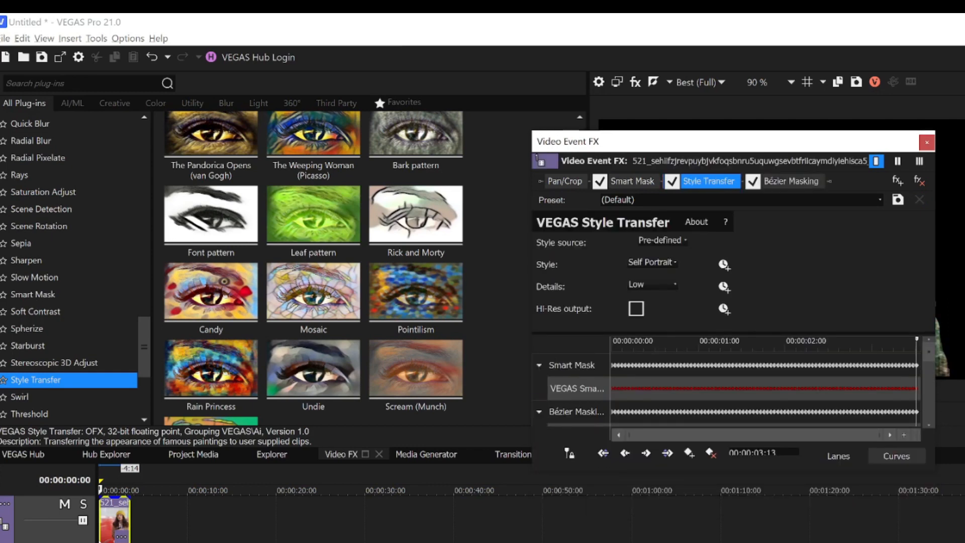
# Enable Mask FX in the general options of Bézier Masking so the style transfer applies only to the masked woman.
pyautogui.moveTo(844, 146); pyautogui.dragTo(500, 149)
pyautogui.click(419, 186)
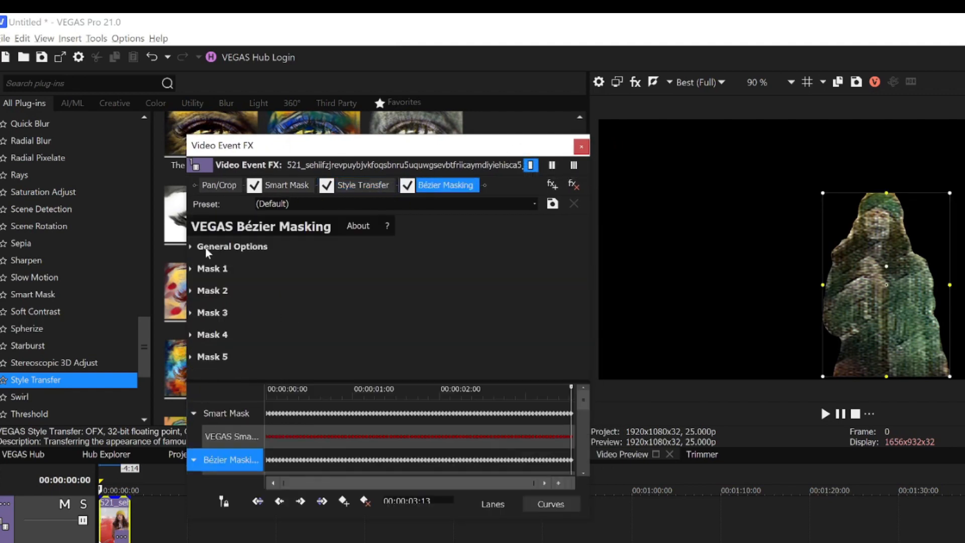
pyautogui.click(191, 246)
pyautogui.click(408, 290)
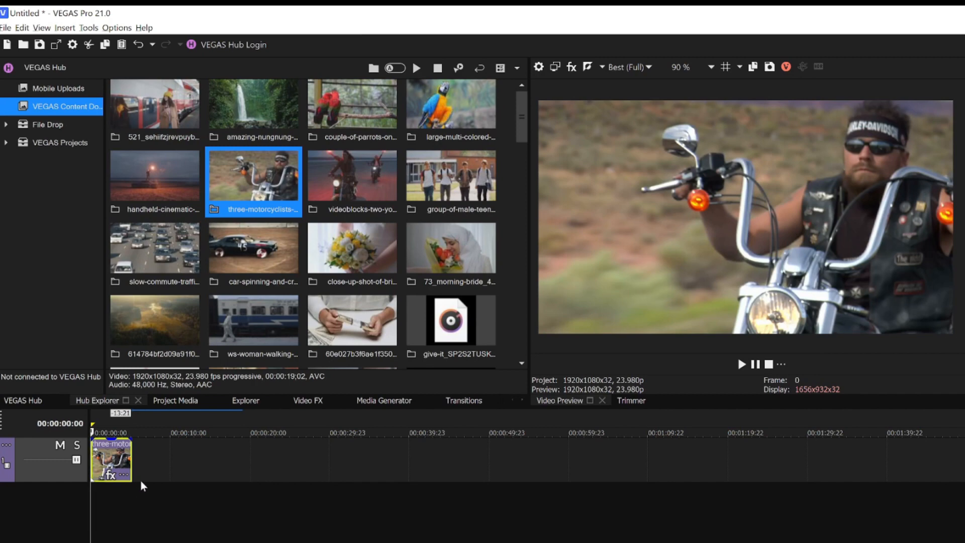
# Add the Mocha Vegas effect with its default preset to the motorcyclists clip and launch the Mocha tracking interface.
pyautogui.click(305, 400)
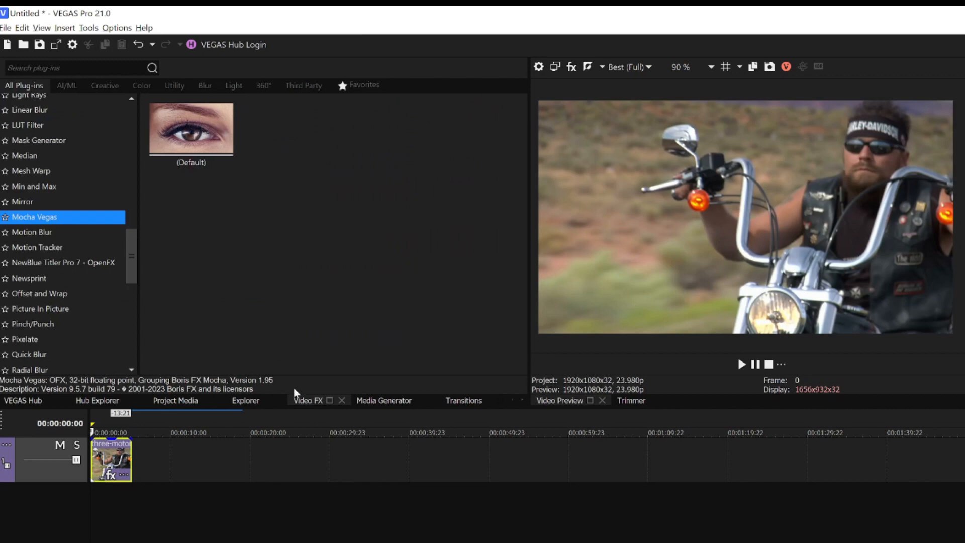
pyautogui.moveTo(187, 129); pyautogui.dragTo(118, 462)
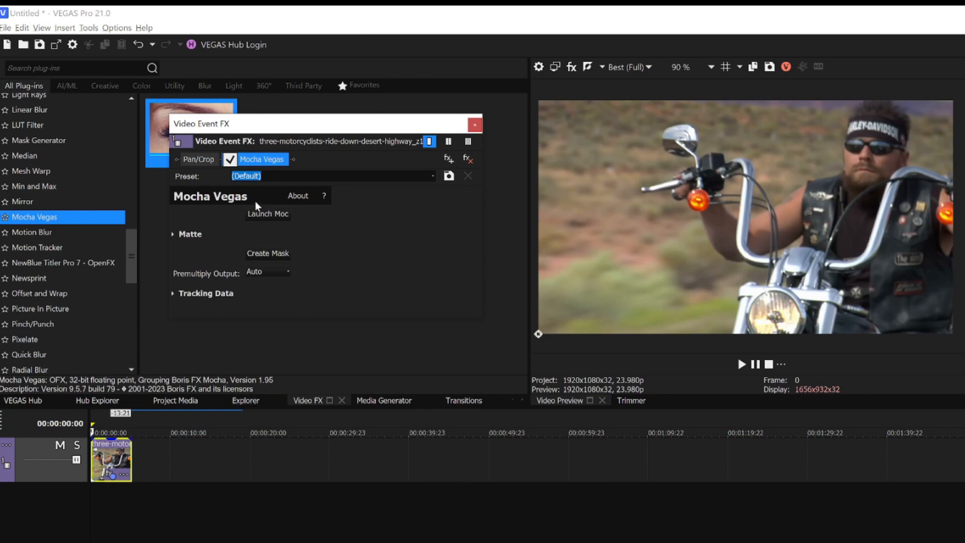
pyautogui.click(272, 214)
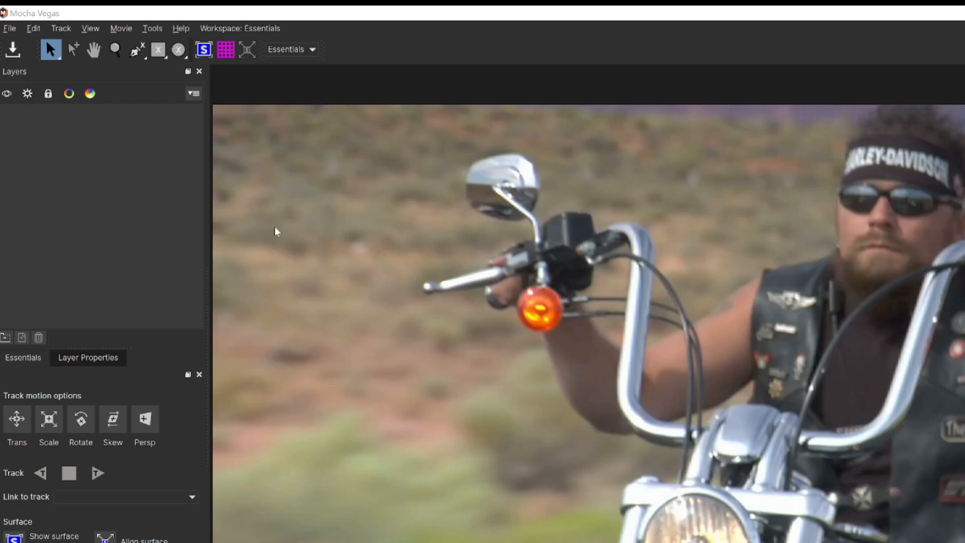
# Outline the central rider's face, from headband to chin, with a closed five-point spline and track the layer forward.
pyautogui.click(139, 54)
pyautogui.click(854, 139)
pyautogui.click(953, 158)
pyautogui.click(948, 216)
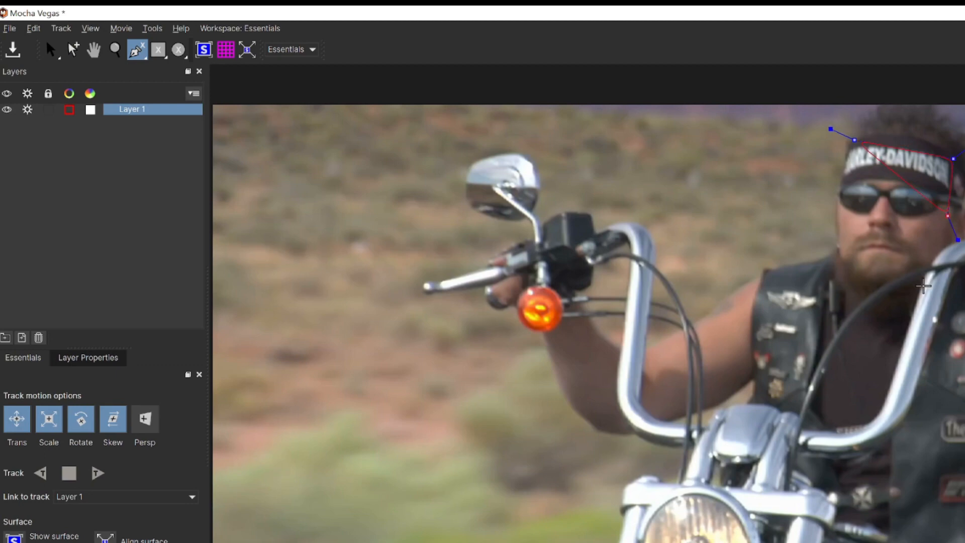
pyautogui.click(919, 259)
pyautogui.click(839, 257)
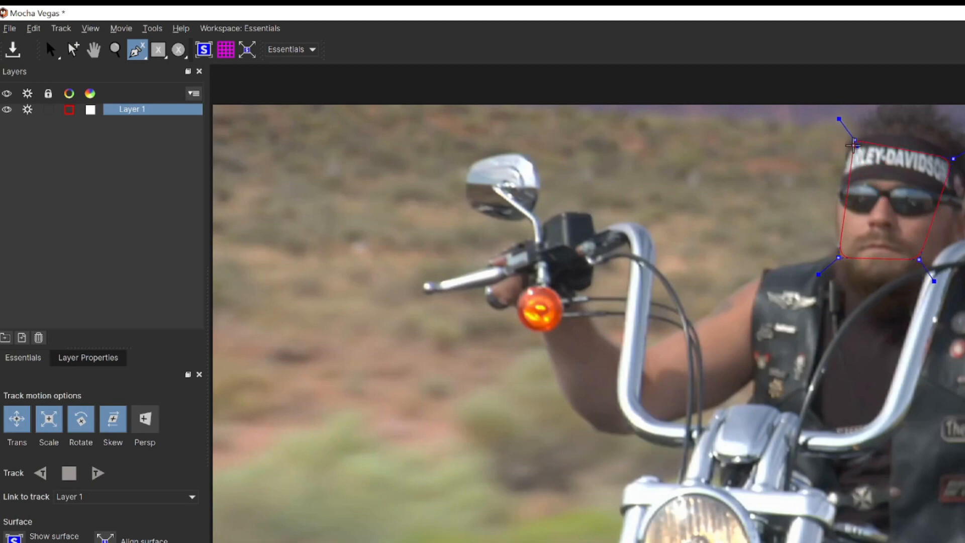
pyautogui.click(854, 141)
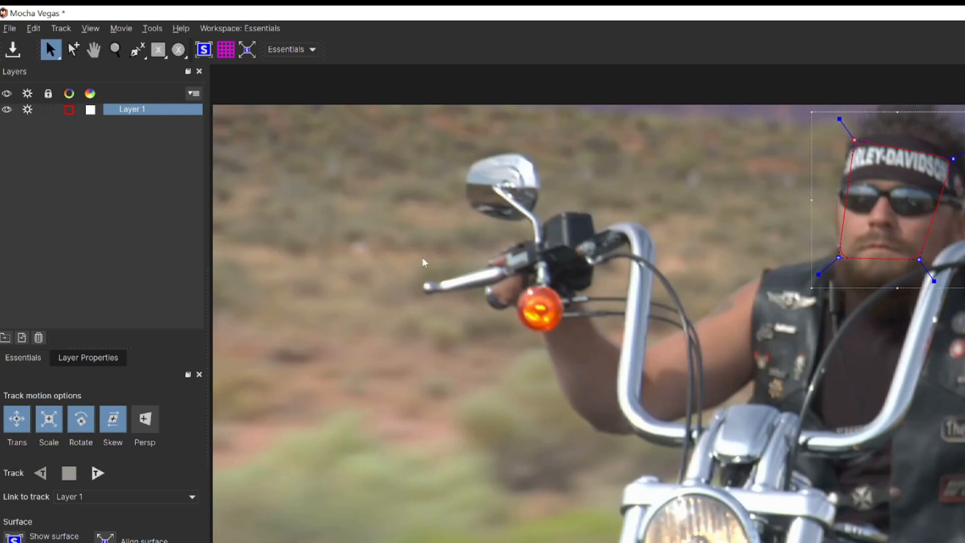
pyautogui.click(98, 474)
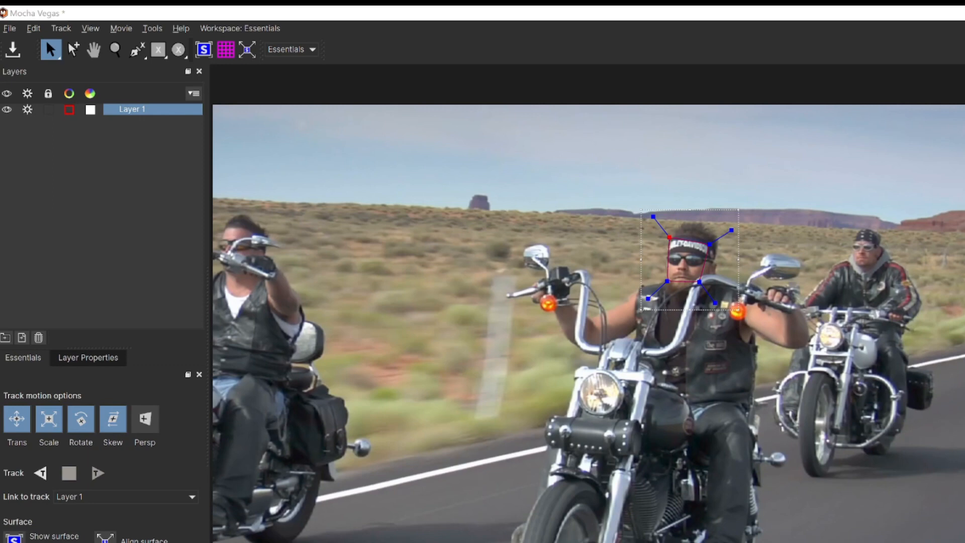
# Rename the tracked layer to Riders and save the Mocha project.
pyautogui.doubleClick(146, 109)
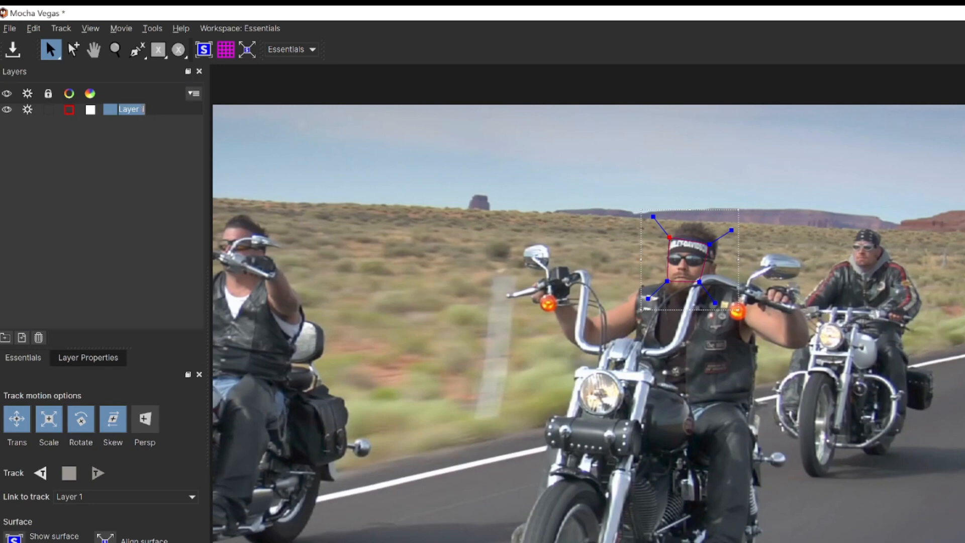
pyautogui.write('Riders')
pyautogui.press('Return')
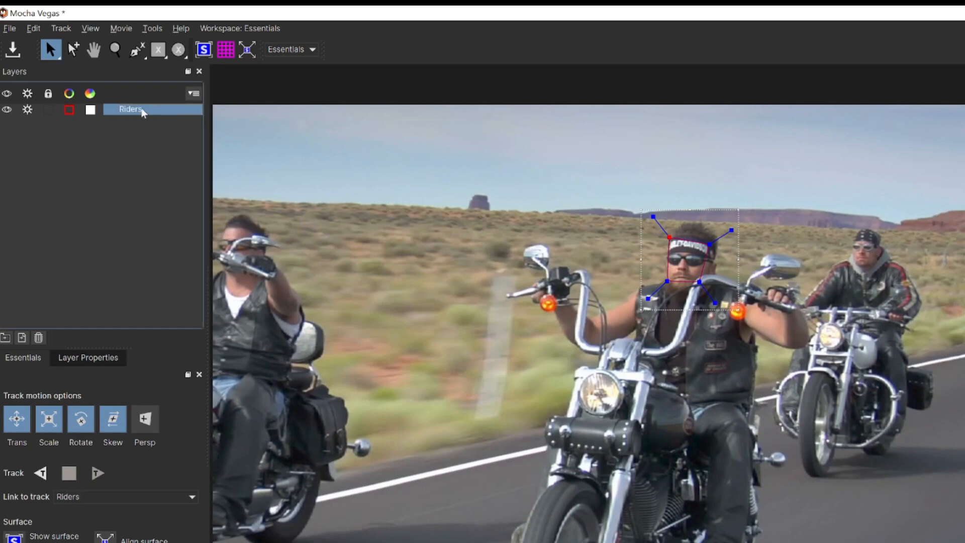
pyautogui.click(9, 28)
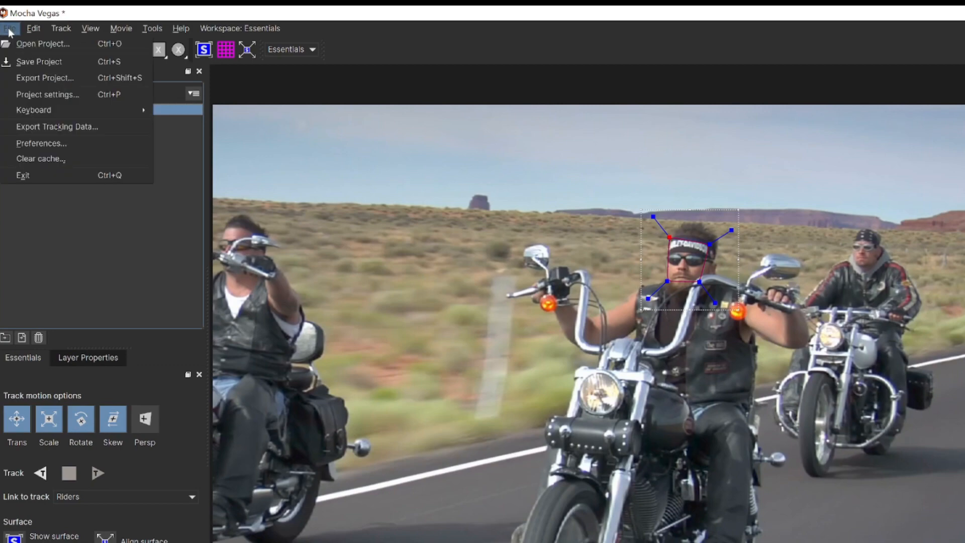
pyautogui.click(14, 62)
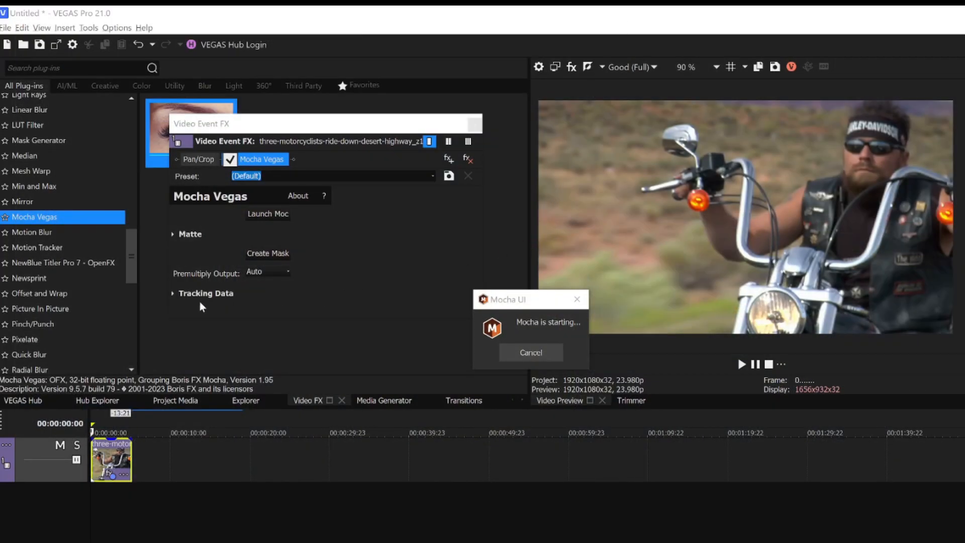
# Create tracking data from the Riders layer in Mocha Vegas and generate a Bézier mask for the clip.
pyautogui.click(174, 294)
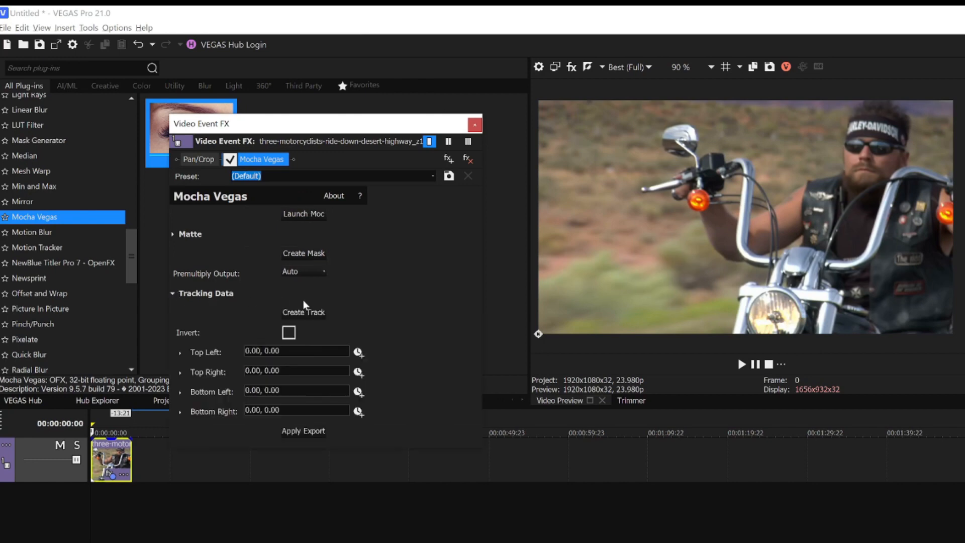
pyautogui.click(318, 312)
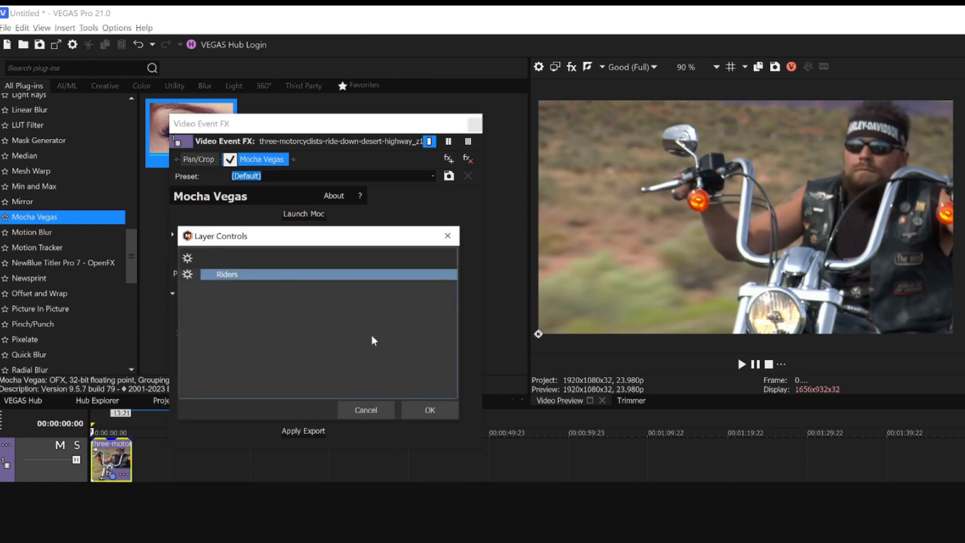
pyautogui.click(440, 409)
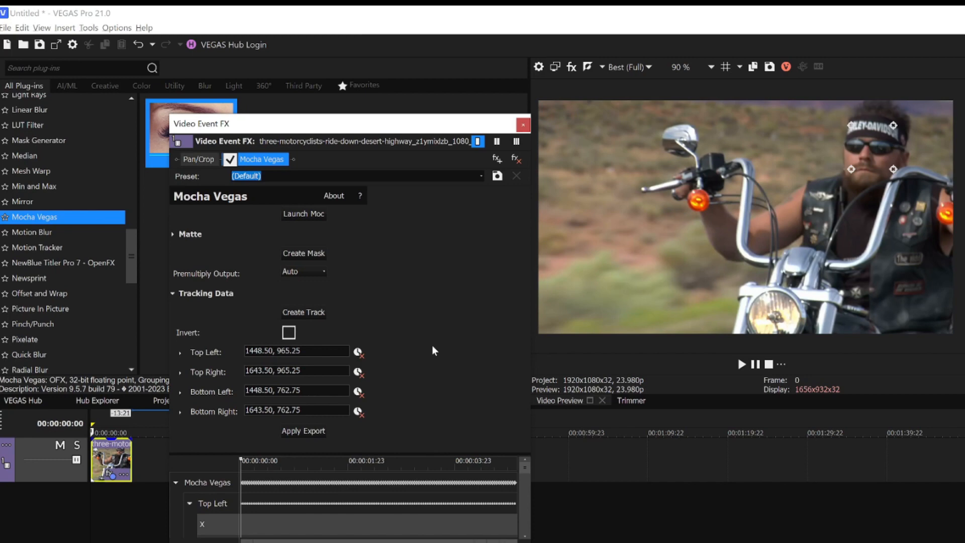
pyautogui.click(316, 254)
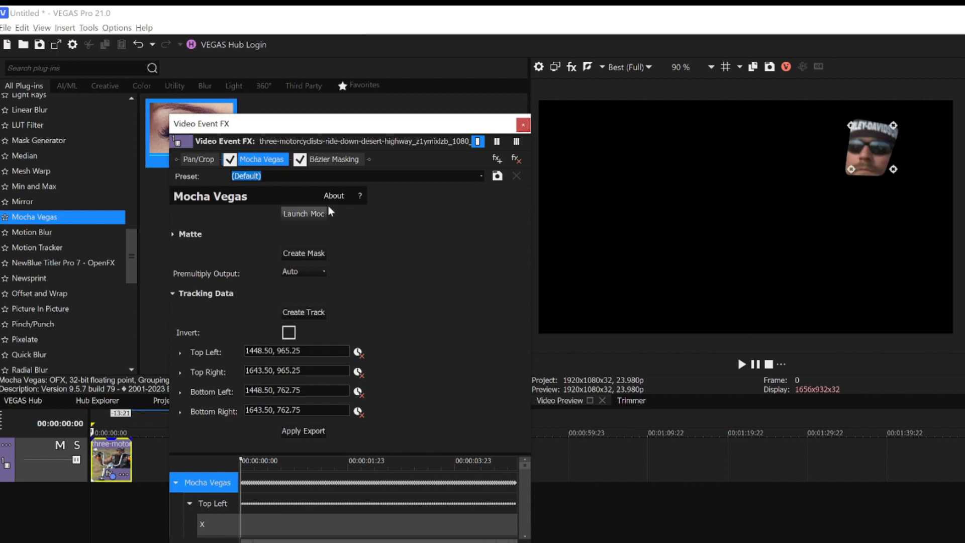
# Insert the Pixelate effect with its Large preset between Mocha Vegas and Bézier Masking in the clip's effect chain.
pyautogui.click(344, 163)
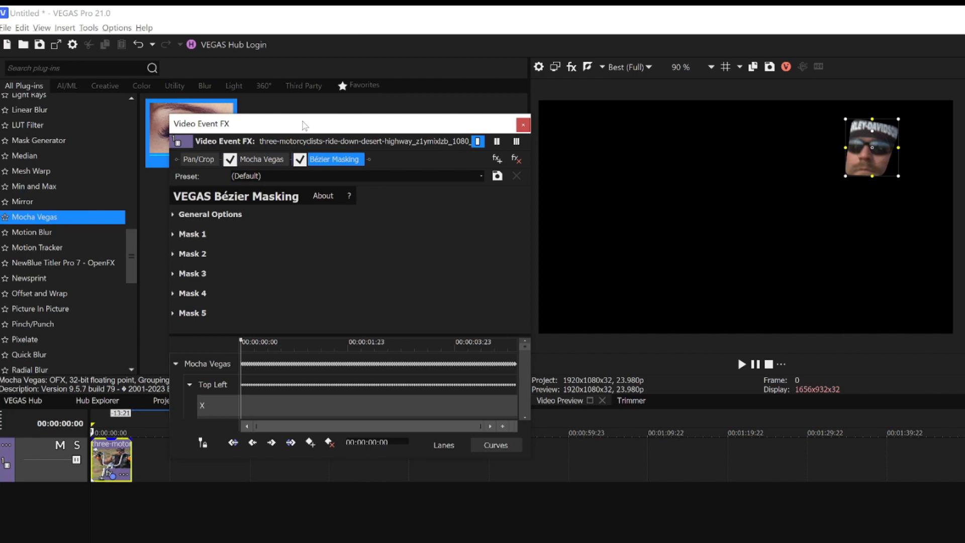
pyautogui.moveTo(304, 123); pyautogui.dragTo(329, 124)
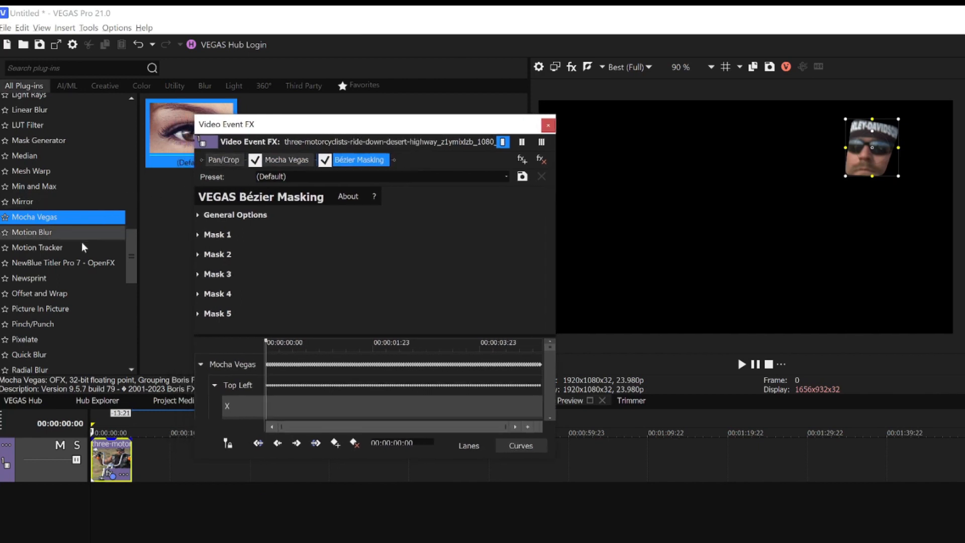
pyautogui.click(37, 341)
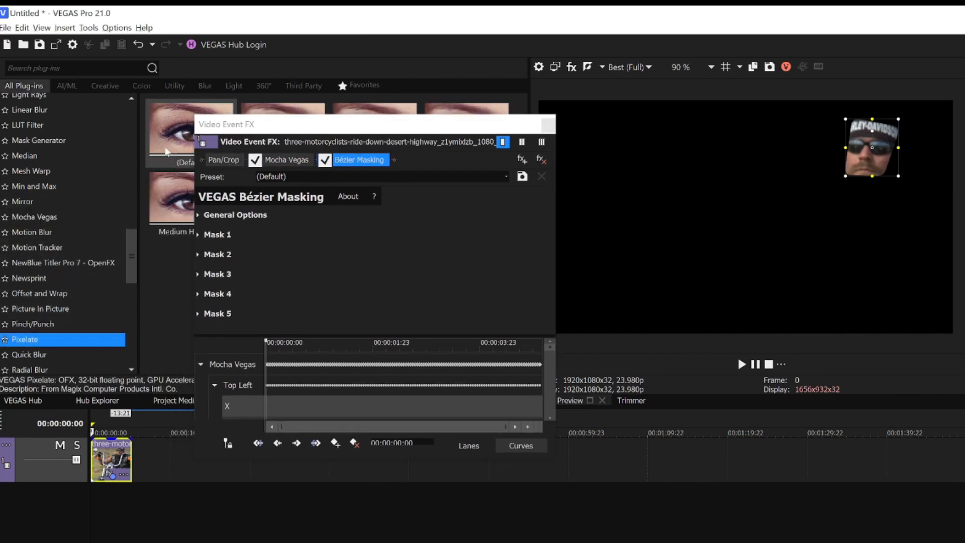
pyautogui.moveTo(481, 111); pyautogui.dragTo(334, 257)
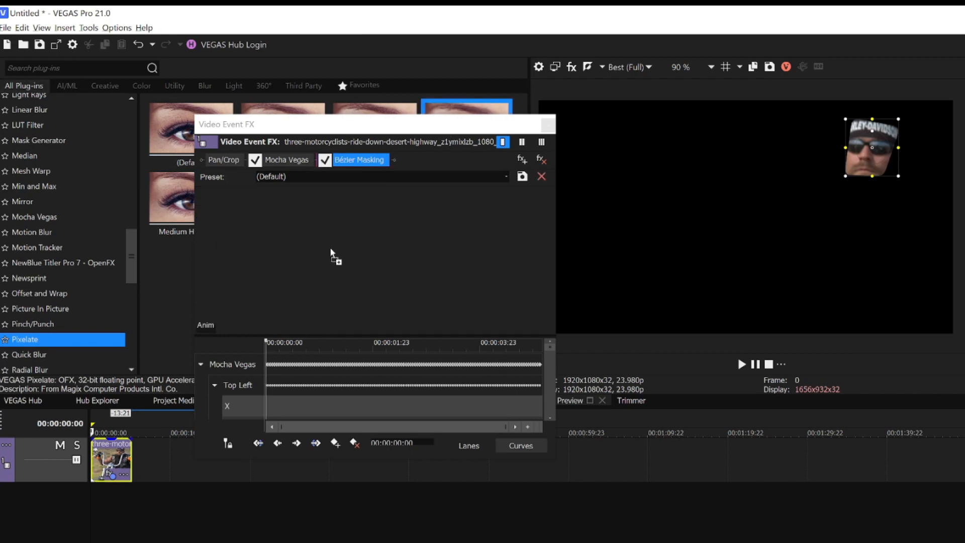
pyautogui.moveTo(371, 215); pyautogui.dragTo(386, 236)
# Enable Mask FX in the general options of Bézier Masking to limit the pixelation to the rider's face, and play the clip.
pyautogui.click(408, 161)
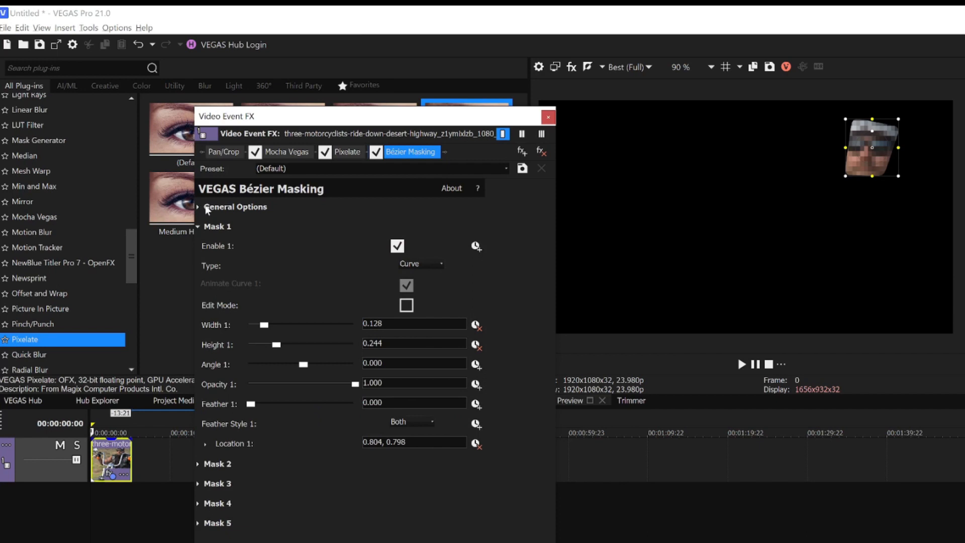
pyautogui.click(197, 206)
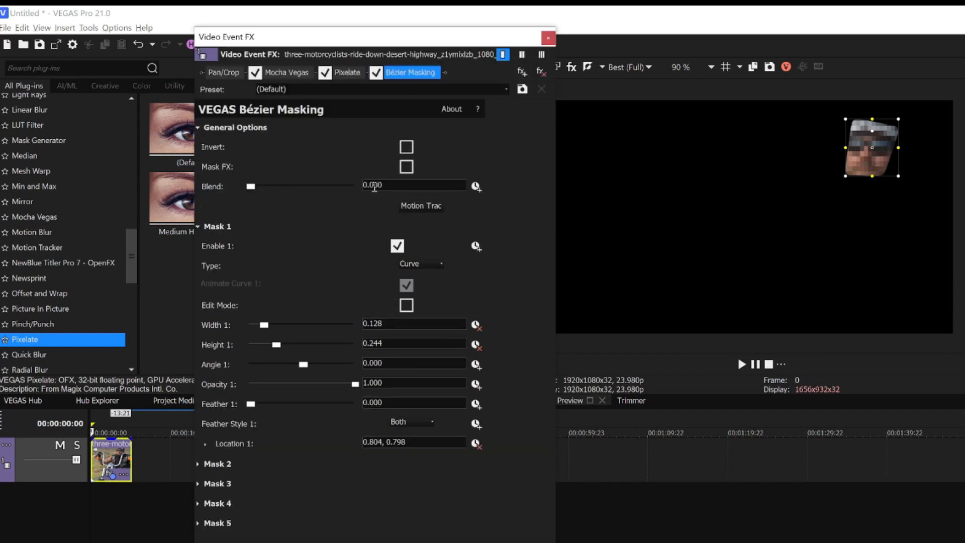
pyautogui.click(406, 169)
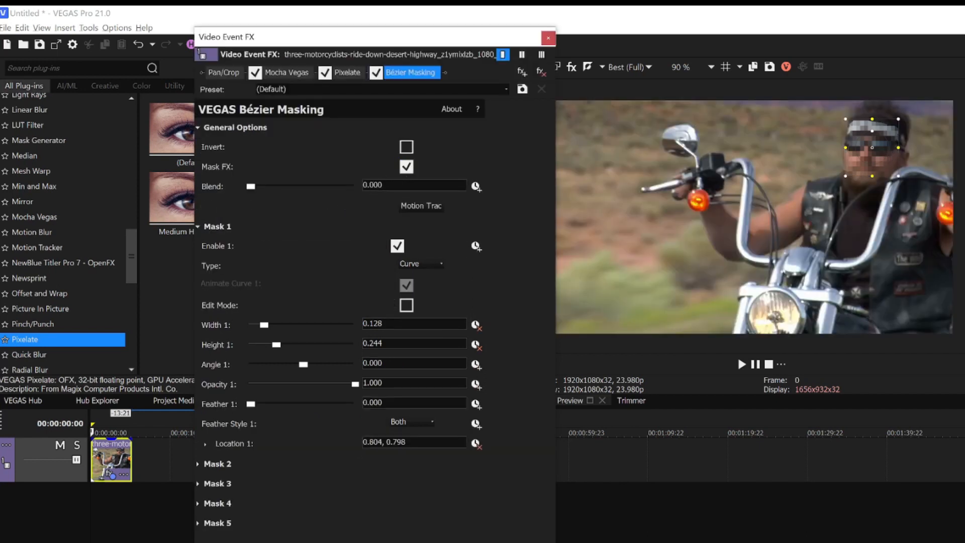
pyautogui.click(509, 38)
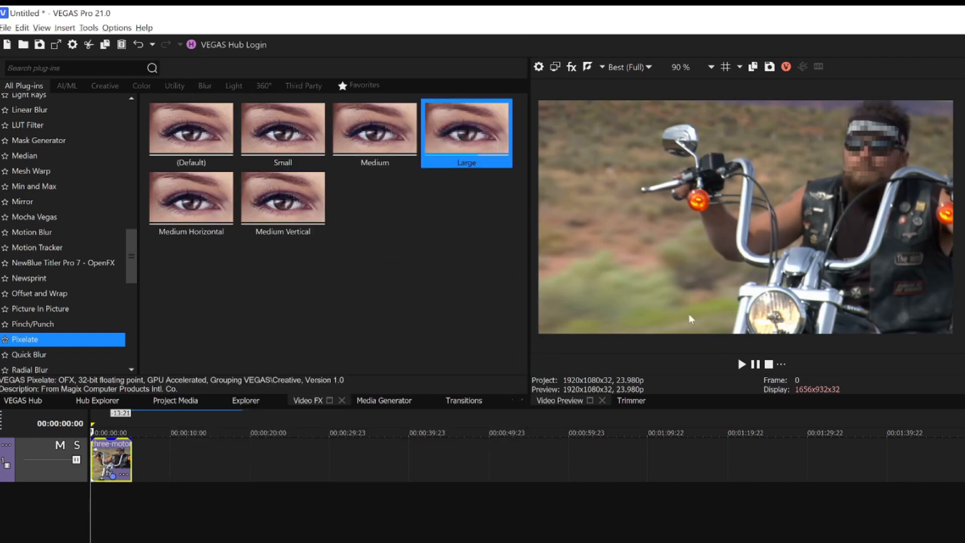
pyautogui.click(741, 365)
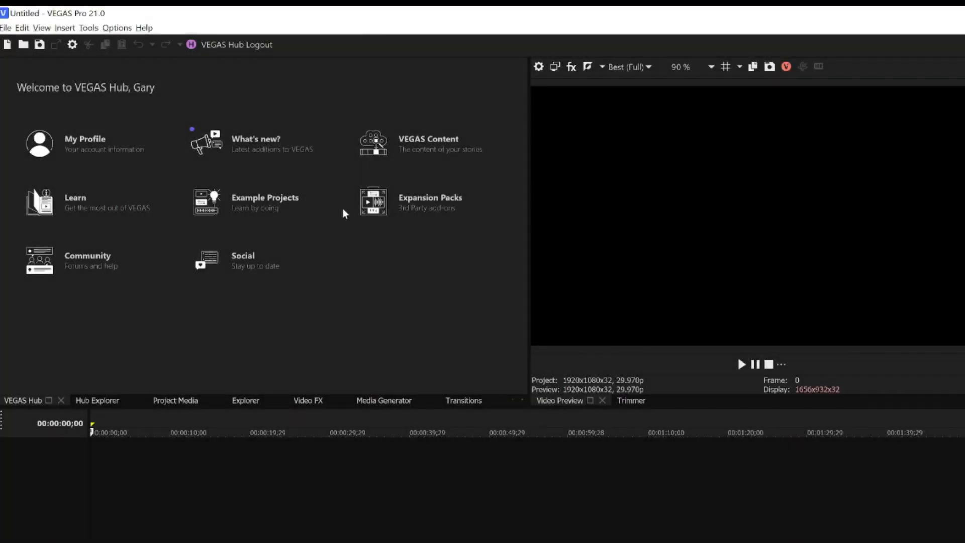
# Open the VEGAS Content library from the VEGAS Hub.
pyautogui.click(373, 143)
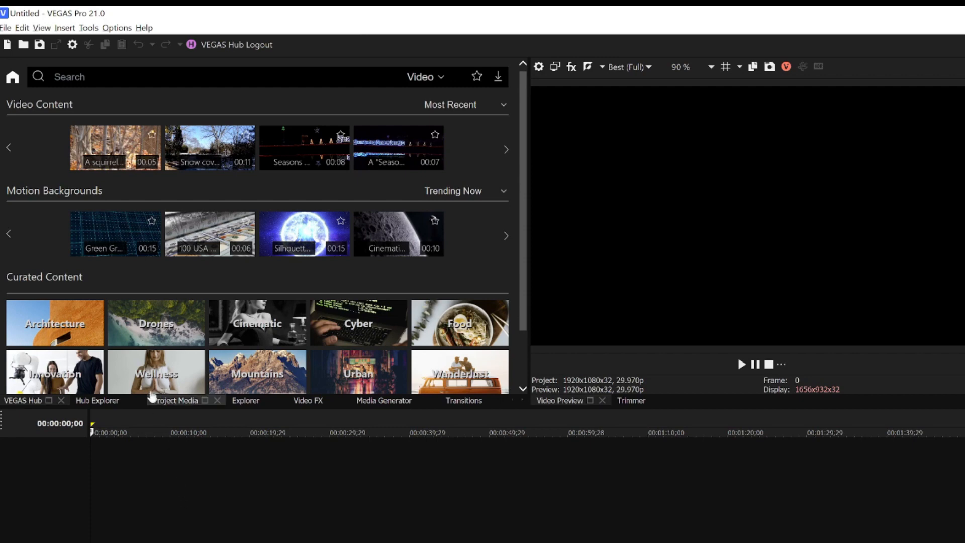
# Open Text to Speech and enter the text "Here is the text I want.".
pyautogui.click(91, 30)
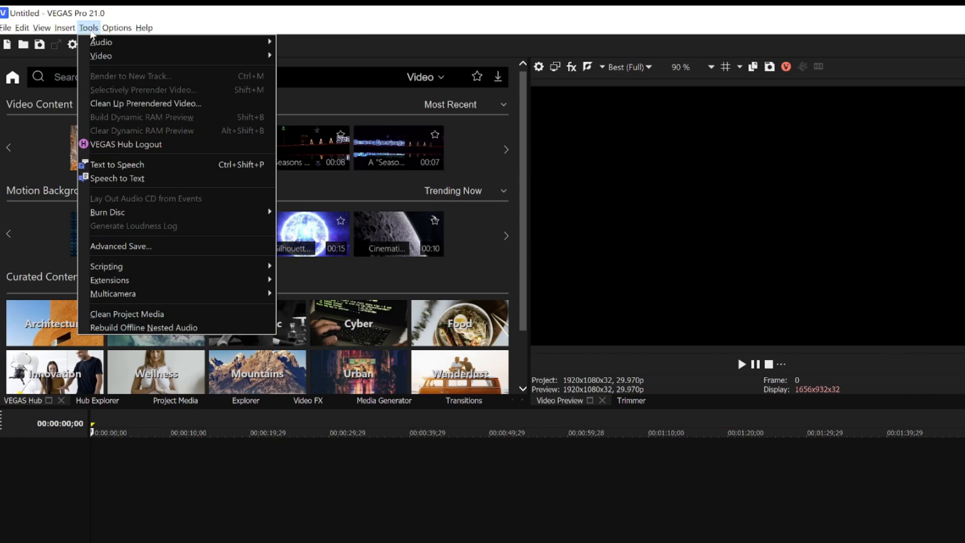
pyautogui.click(148, 166)
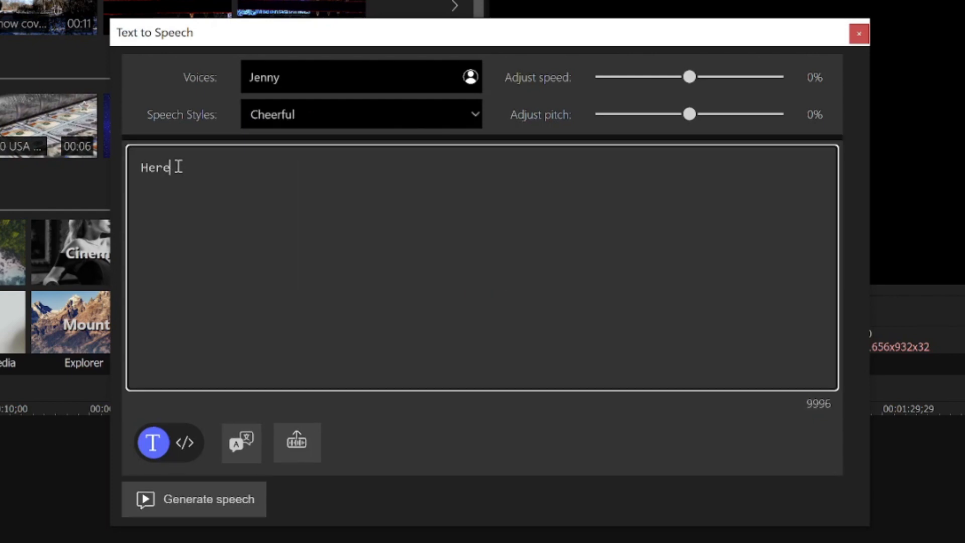
pyautogui.write('is the text I want')
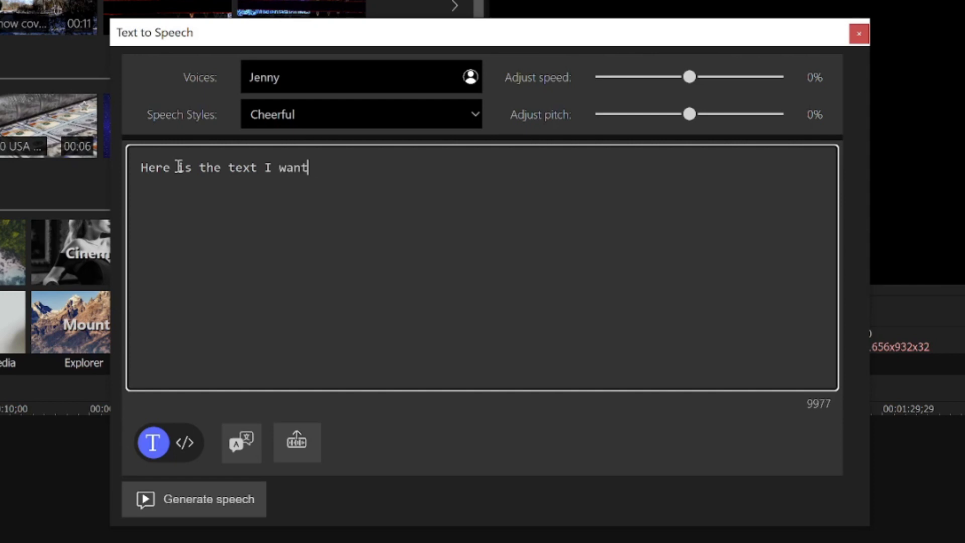
# Open the voice selection and look through the available speech languages, keeping English (United States).
pyautogui.click(452, 86)
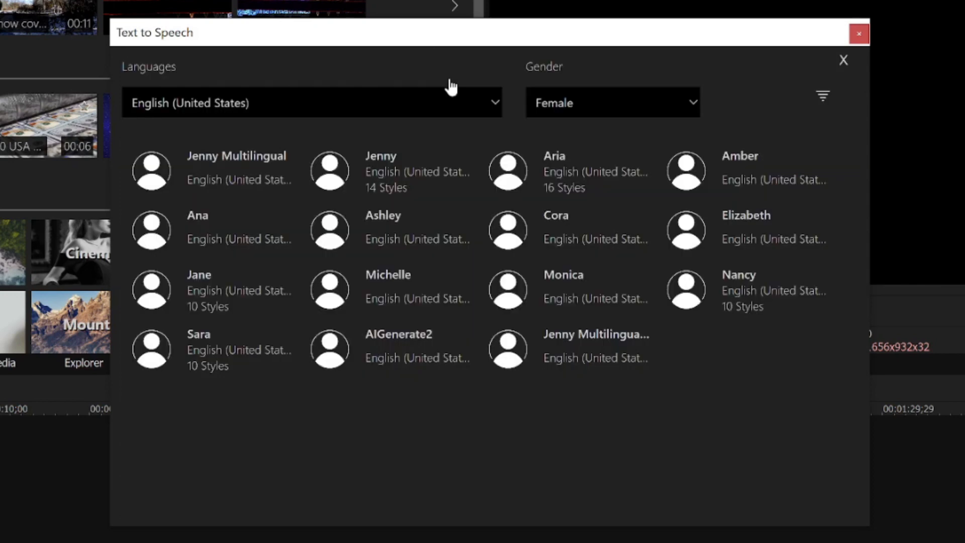
pyautogui.click(490, 104)
pyautogui.scroll(-3, 337, 262)
pyautogui.scroll(-6, 332, 298)
pyautogui.scroll(-7, 338, 333)
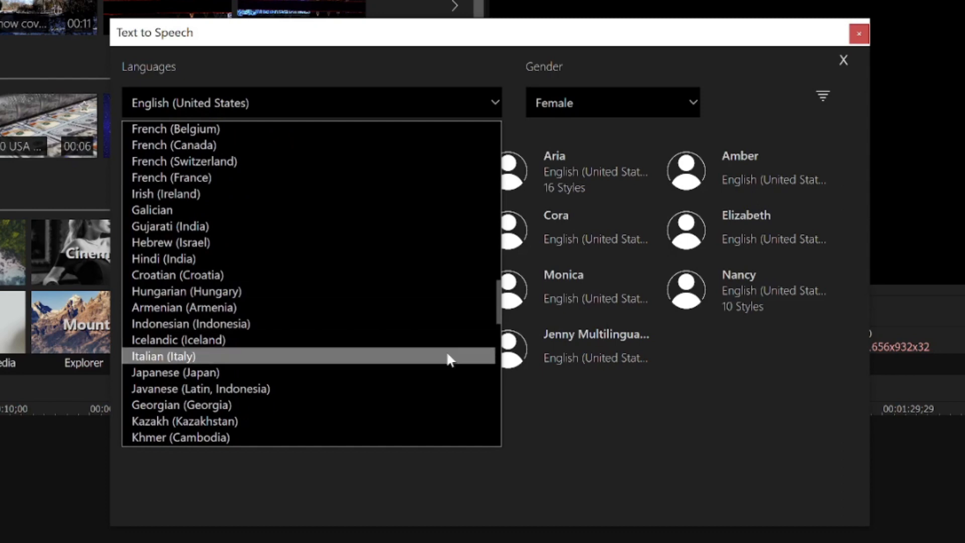
pyautogui.click(572, 428)
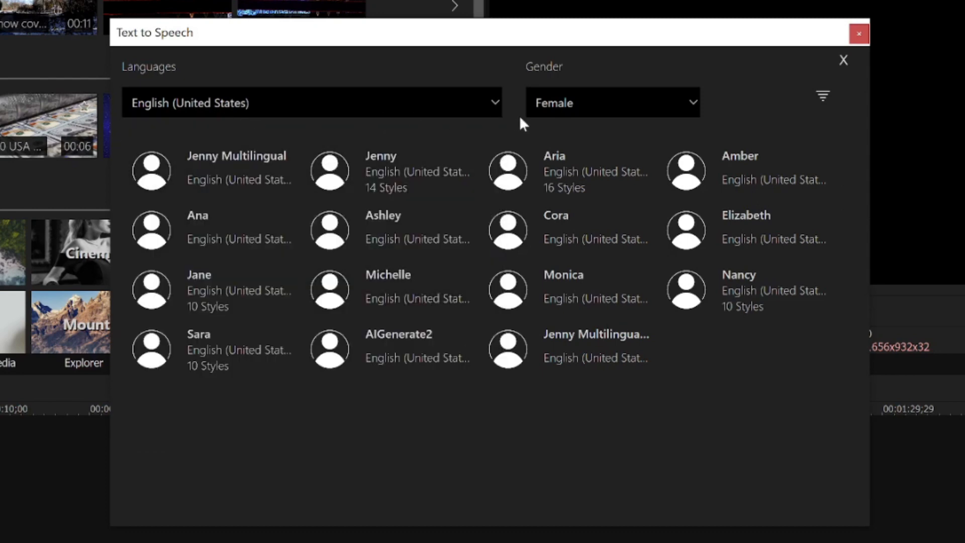
# Set the voice gender to All Genders and look through the listed voices.
pyautogui.click(666, 107)
pyautogui.click(568, 126)
pyautogui.scroll(-5, 508, 251)
pyautogui.scroll(1, 509, 256)
pyautogui.scroll(3, 509, 258)
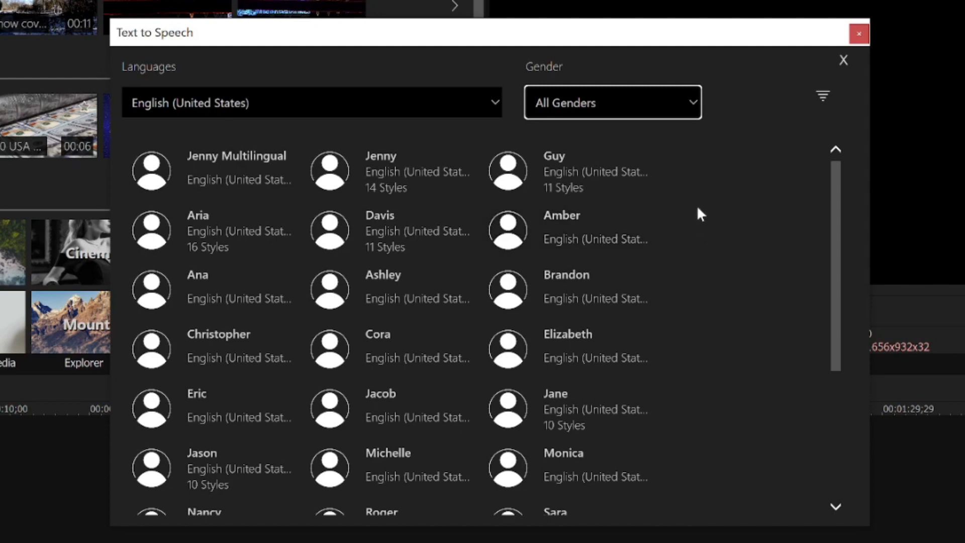
# Filter the voices to High Quality Only and Voices with Styles, and choose the voice Nancy.
pyautogui.click(822, 97)
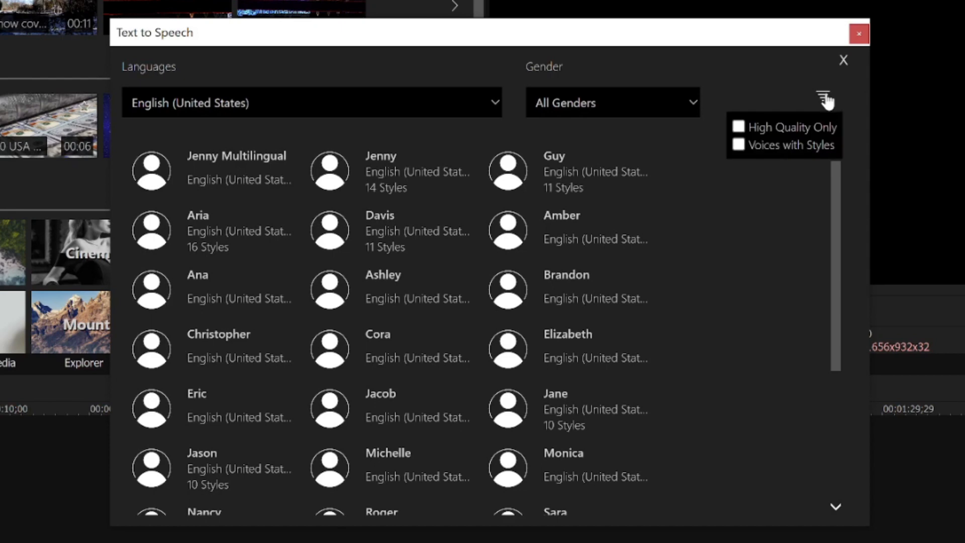
pyautogui.click(738, 127)
pyautogui.click(737, 145)
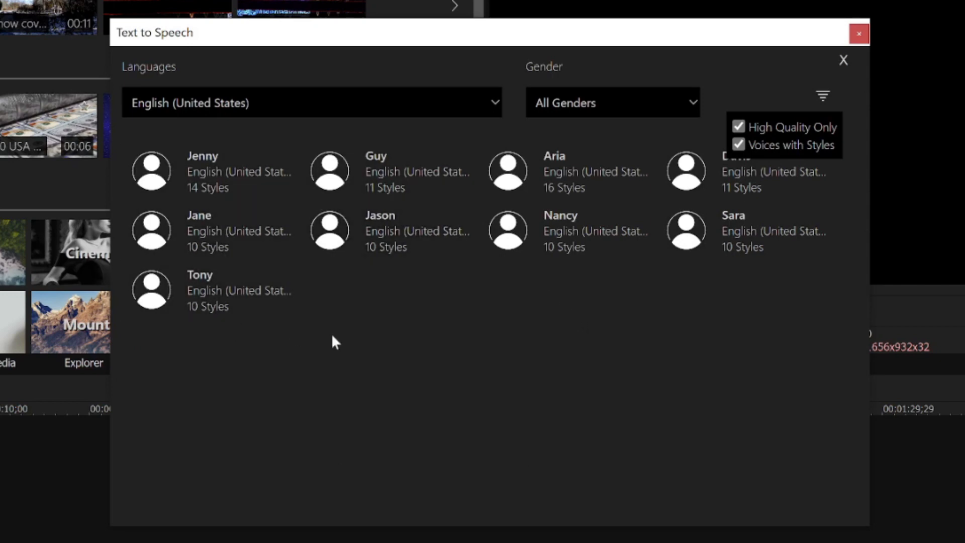
pyautogui.click(553, 229)
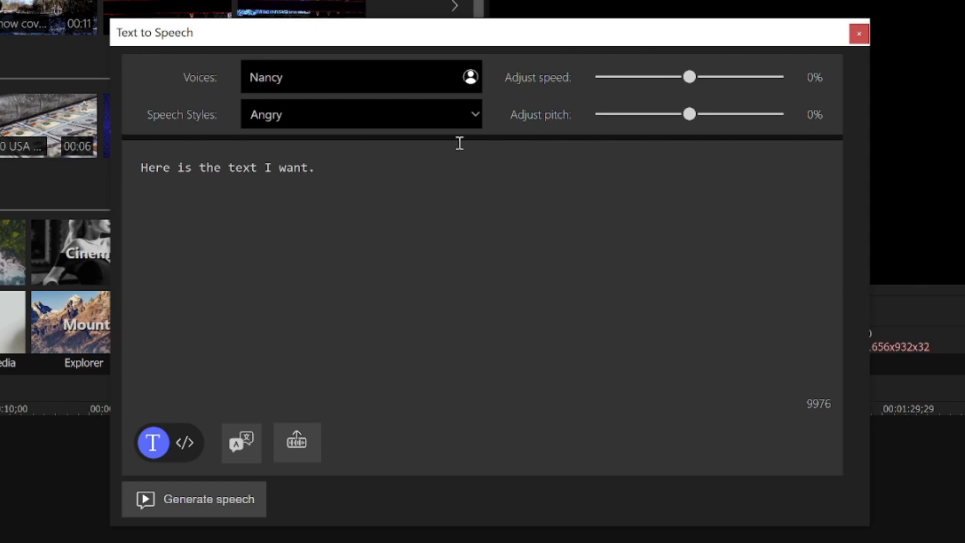
# Set the speech style to Excited and generate the speech.
pyautogui.click(470, 118)
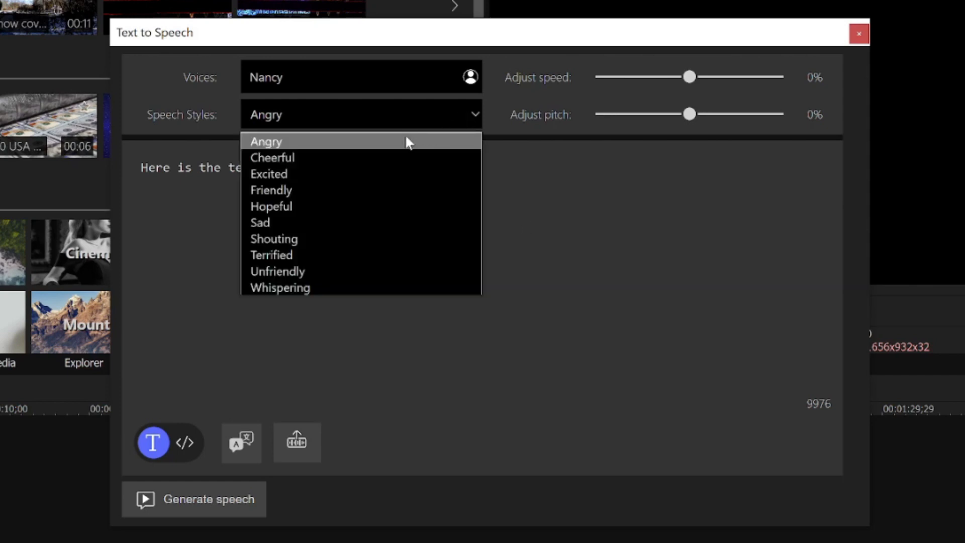
pyautogui.click(328, 173)
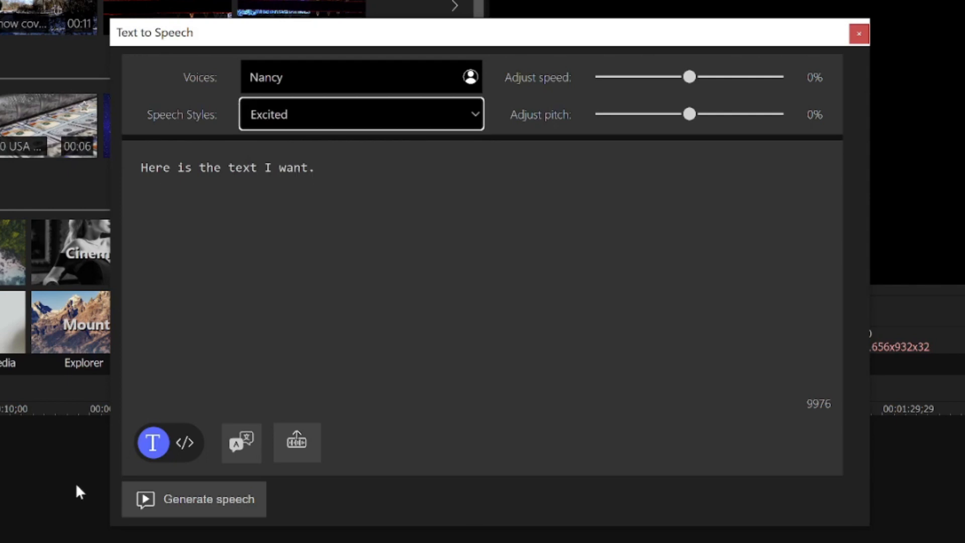
pyautogui.click(201, 500)
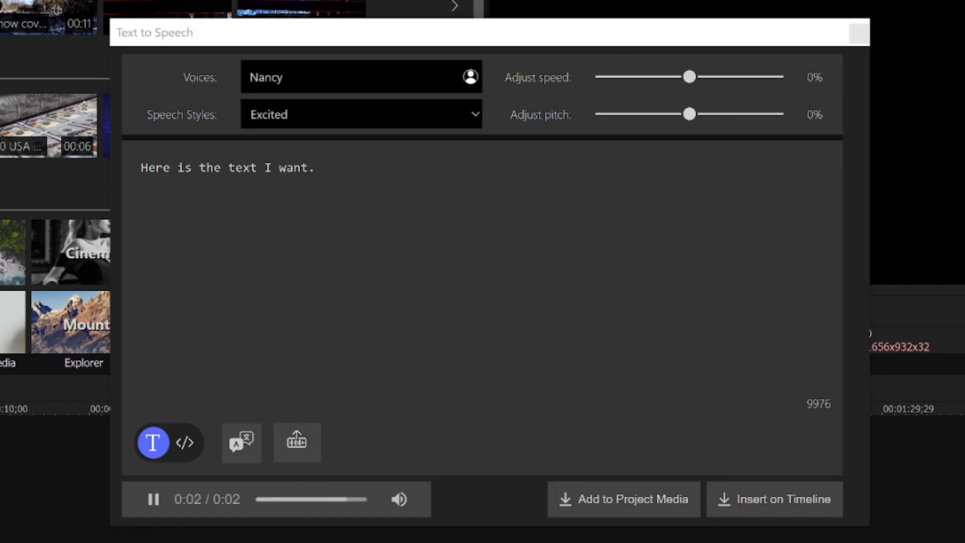
# Change the speech style to Whispering and generate the speech again.
pyautogui.click(282, 114)
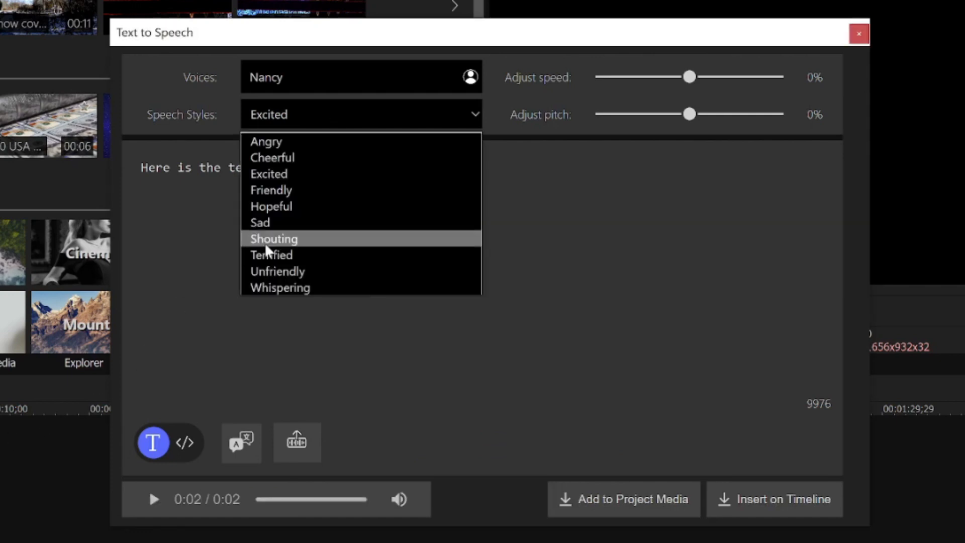
pyautogui.click(273, 286)
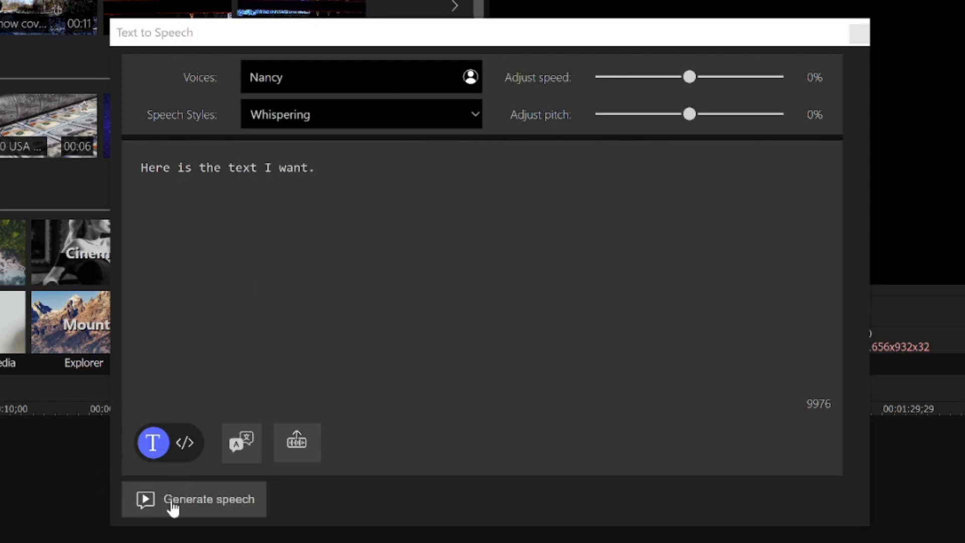
pyautogui.click(171, 500)
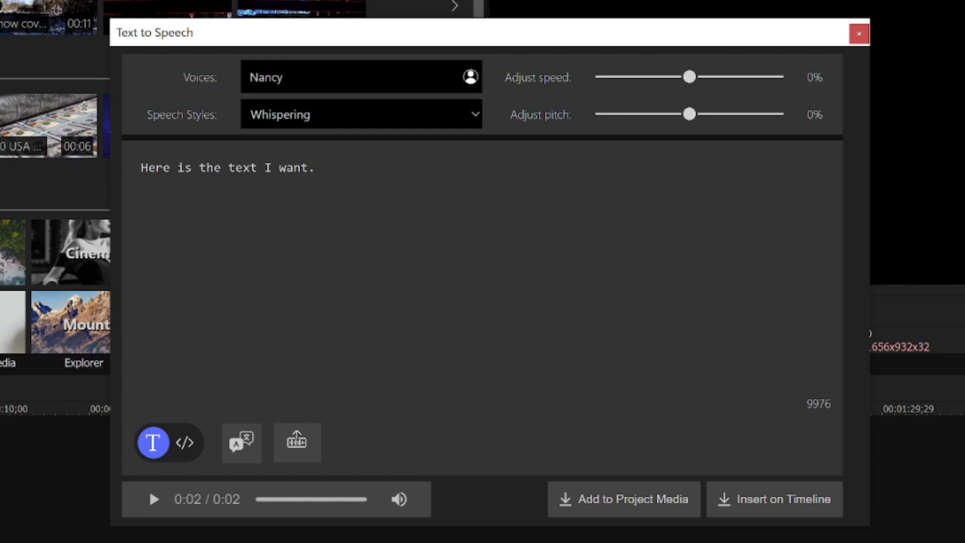
# View the translation options for the entered text and close them without translating.
pyautogui.click(254, 447)
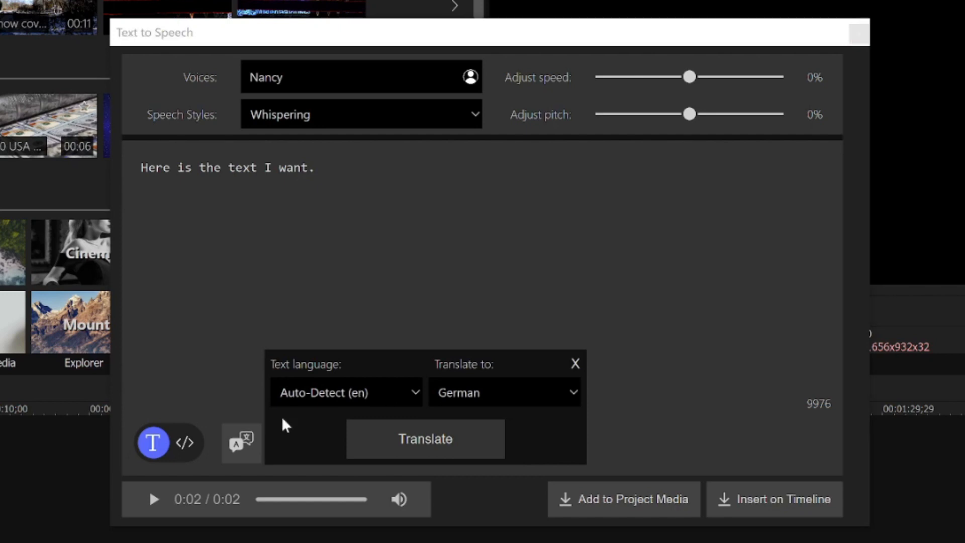
pyautogui.click(574, 364)
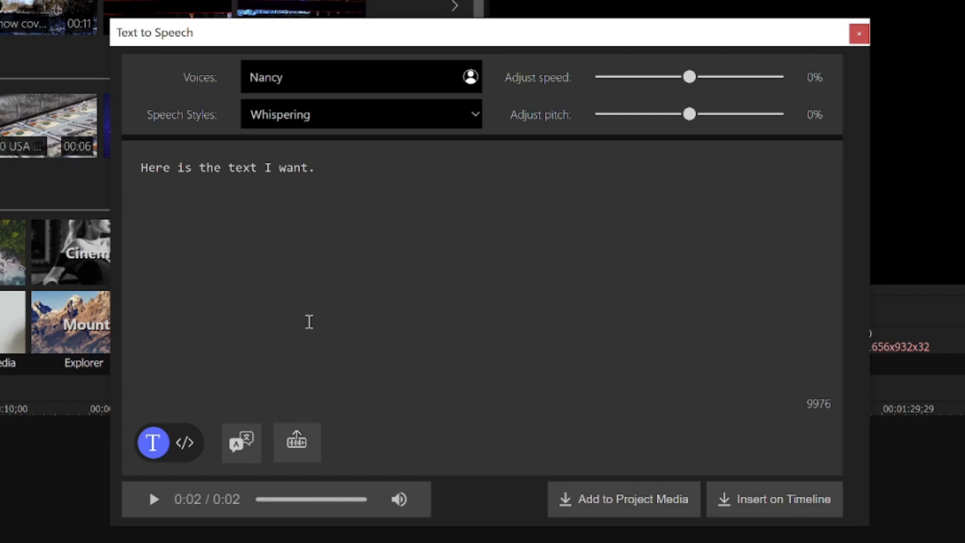
# Switch the text to its code view, generate the speech with the Ralf voice and insert it on the timeline.
pyautogui.click(174, 445)
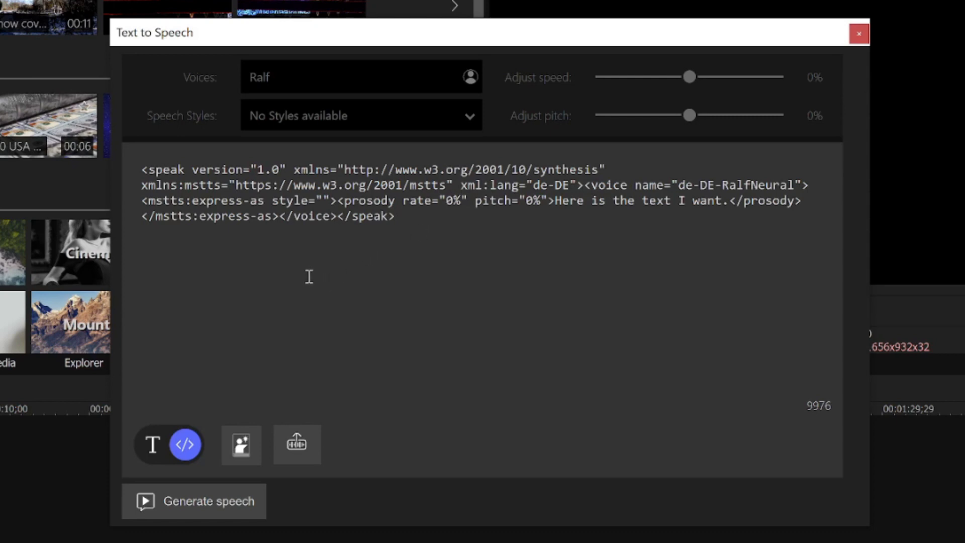
pyautogui.click(162, 511)
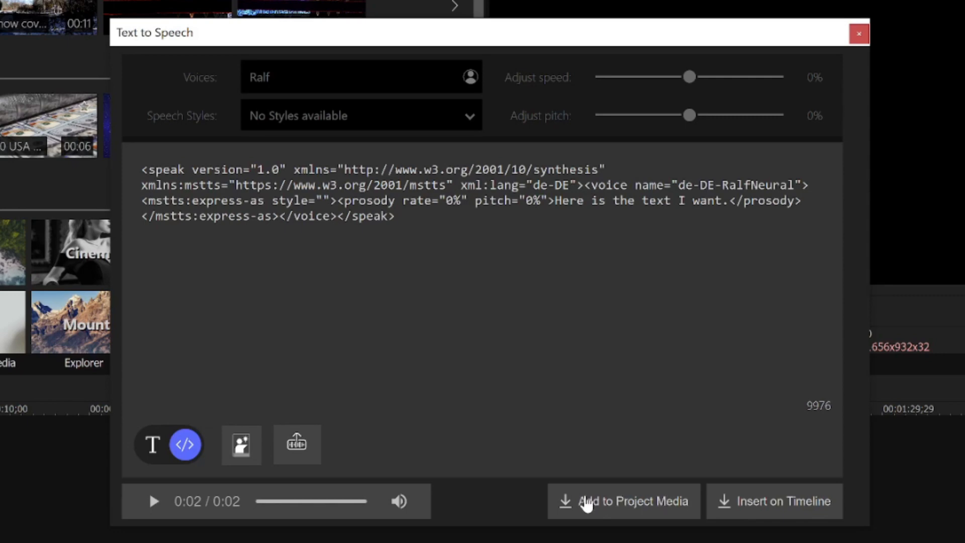
pyautogui.click(722, 505)
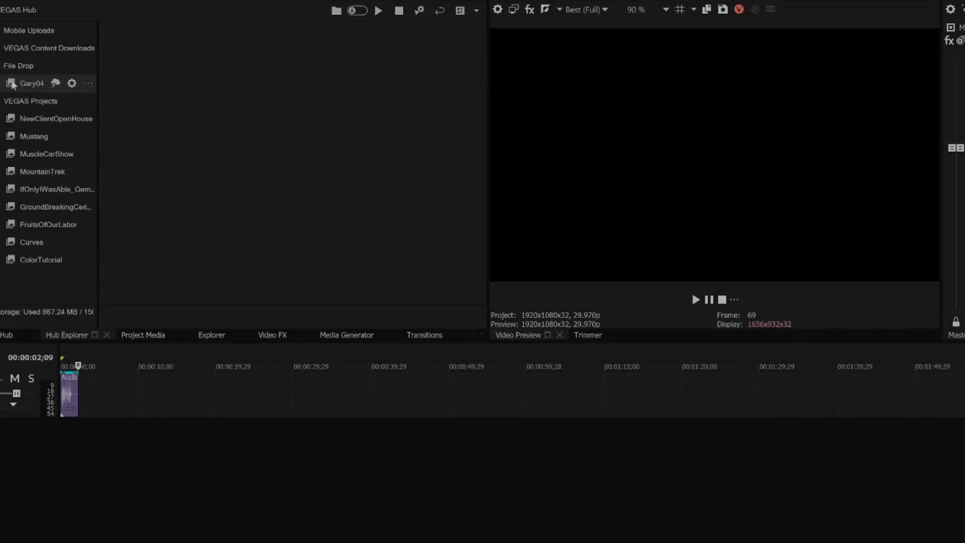
# Upload the large-multi-colored-macaw-parrot video from the ColorOfLife folder to the existing File Drop folder in Hub Explorer.
pyautogui.click(14, 83)
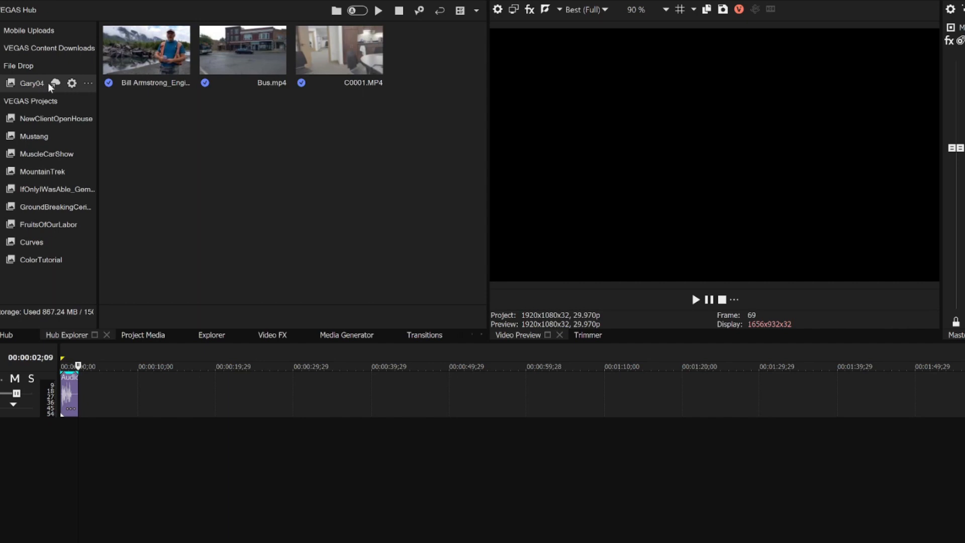
pyautogui.click(55, 83)
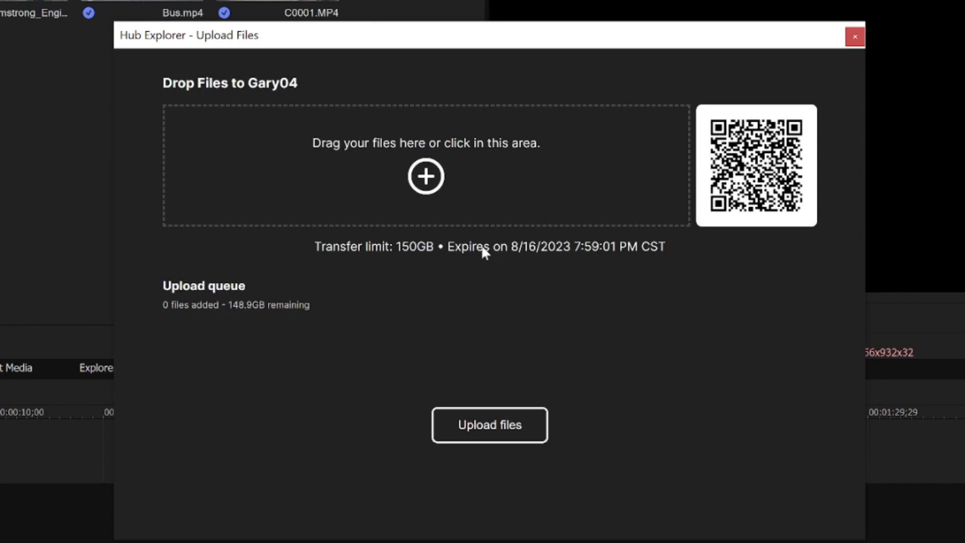
pyautogui.click(428, 176)
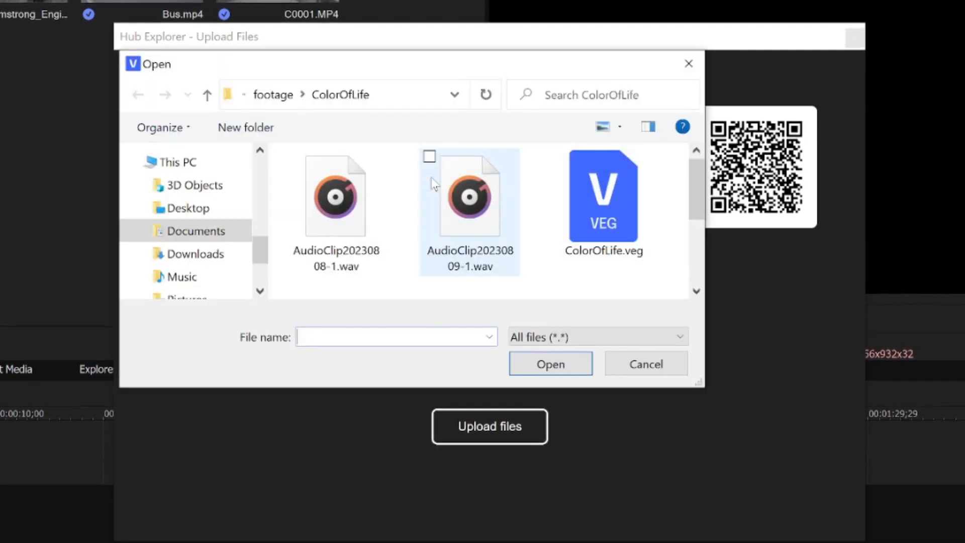
pyautogui.scroll(-2, 564, 252)
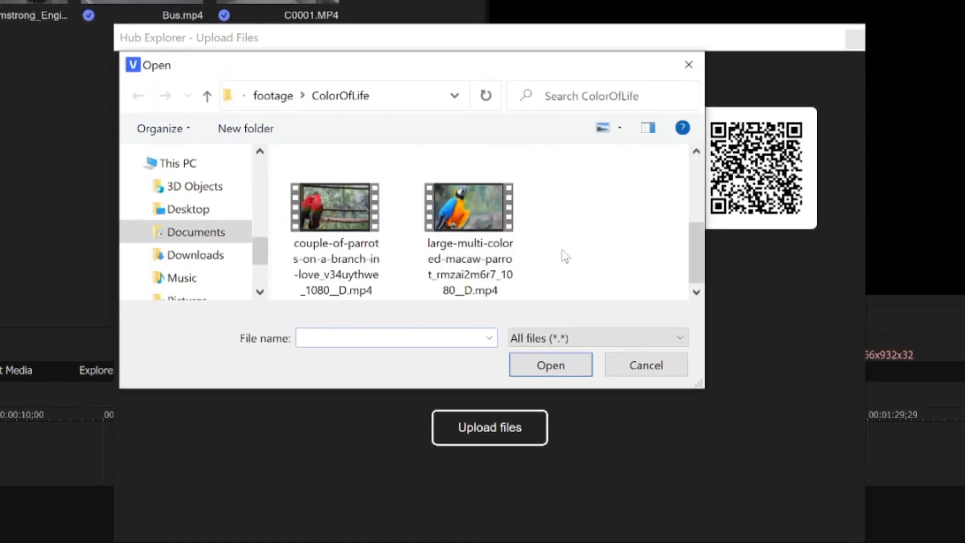
pyautogui.click(471, 203)
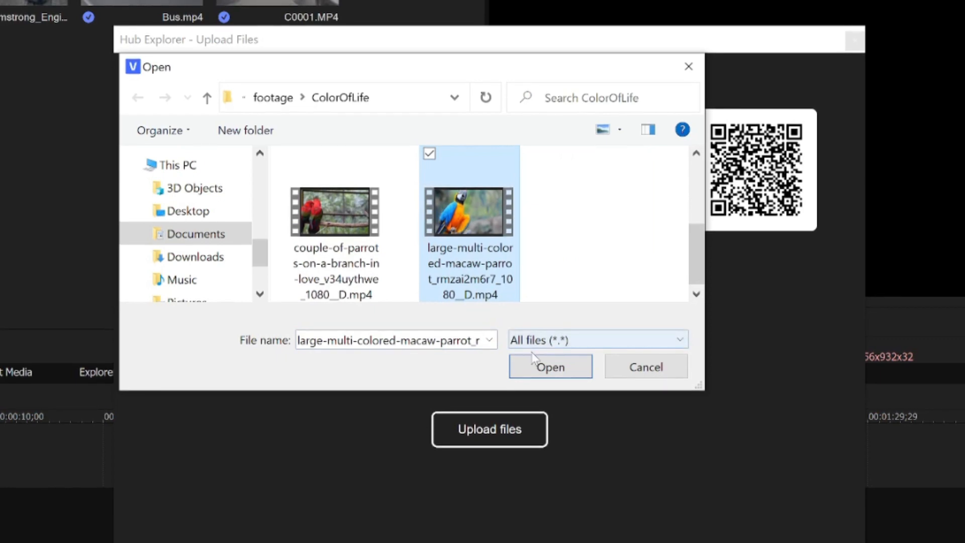
pyautogui.click(547, 367)
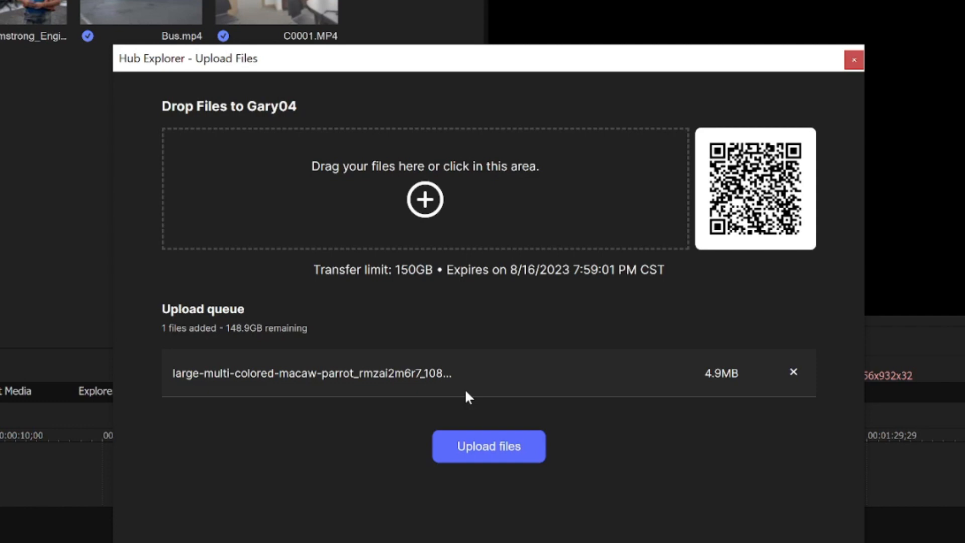
pyautogui.click(478, 450)
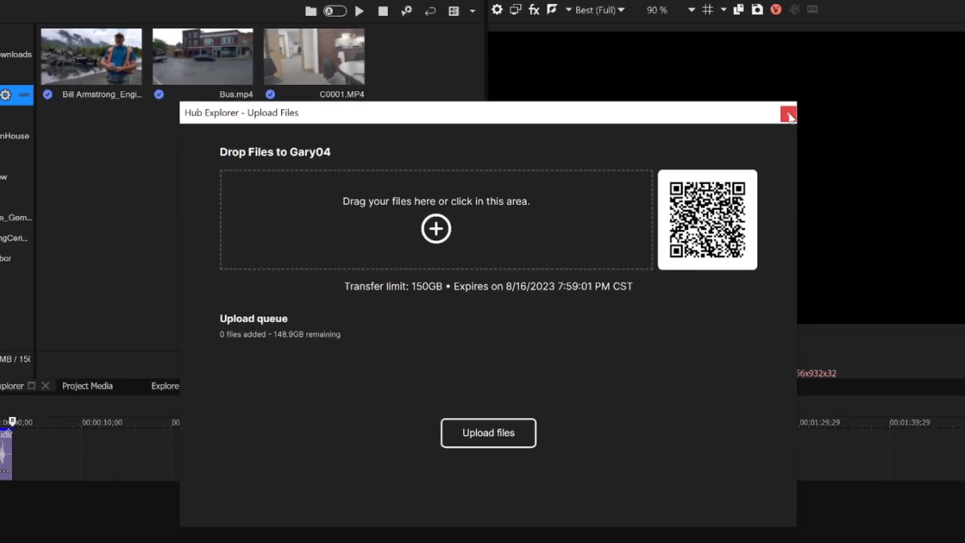
pyautogui.click(789, 114)
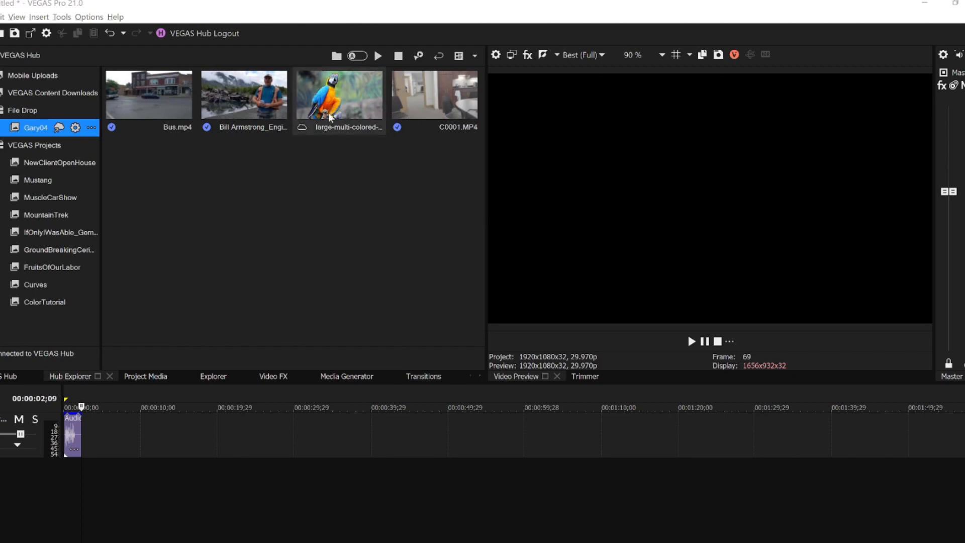
# Sync the uploaded macaw parrot clip and place it on a new track at the timeline's start, matching the project video settings to it.
pyautogui.rightClick(335, 101)
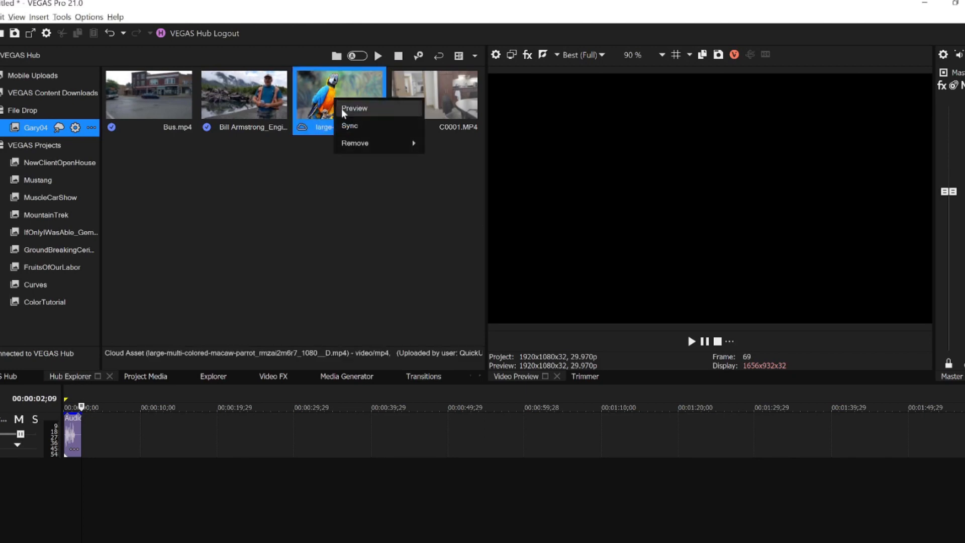
pyautogui.click(348, 127)
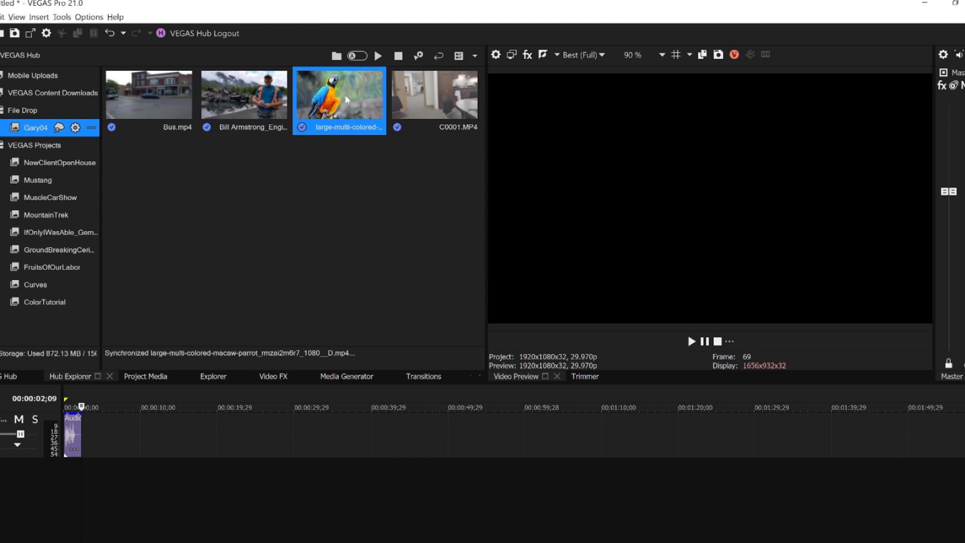
pyautogui.moveTo(138, 449); pyautogui.dragTo(57, 485)
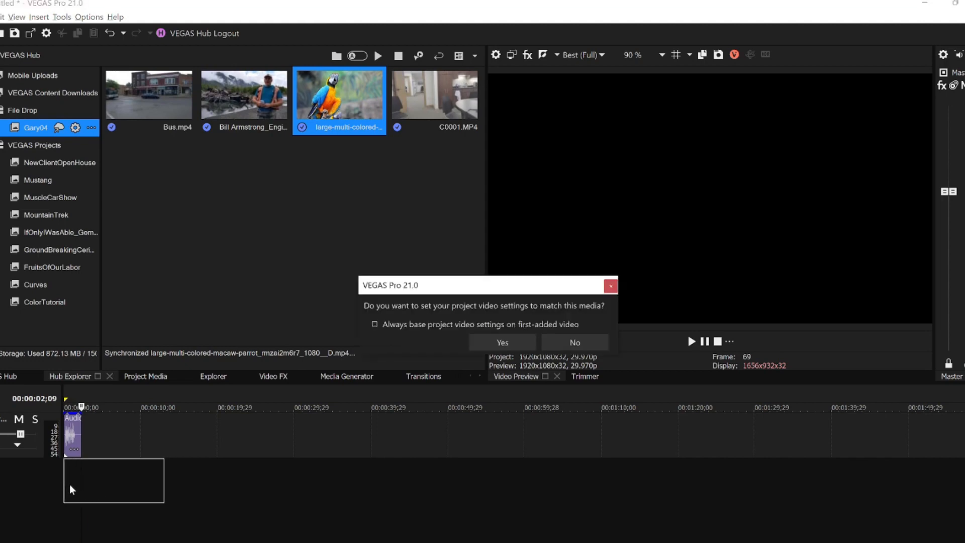
pyautogui.click(503, 342)
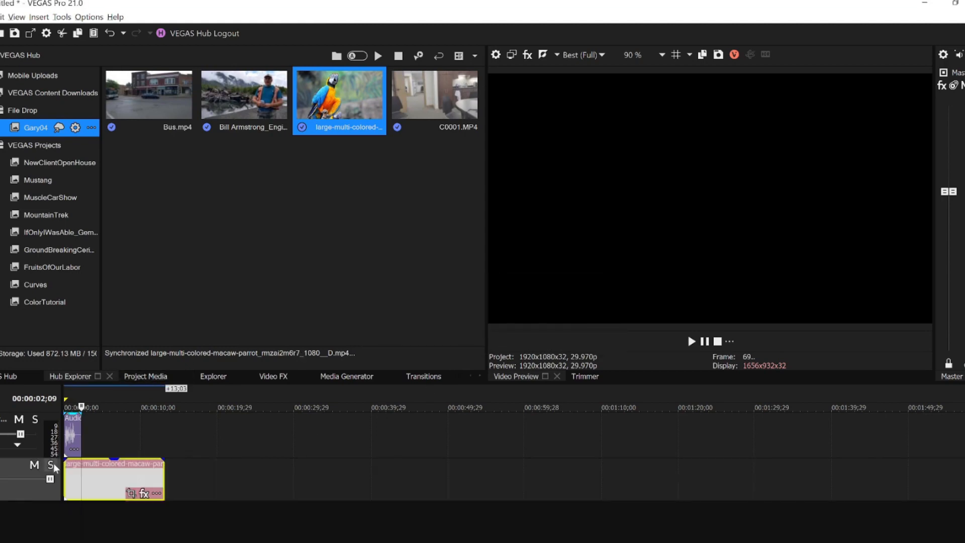